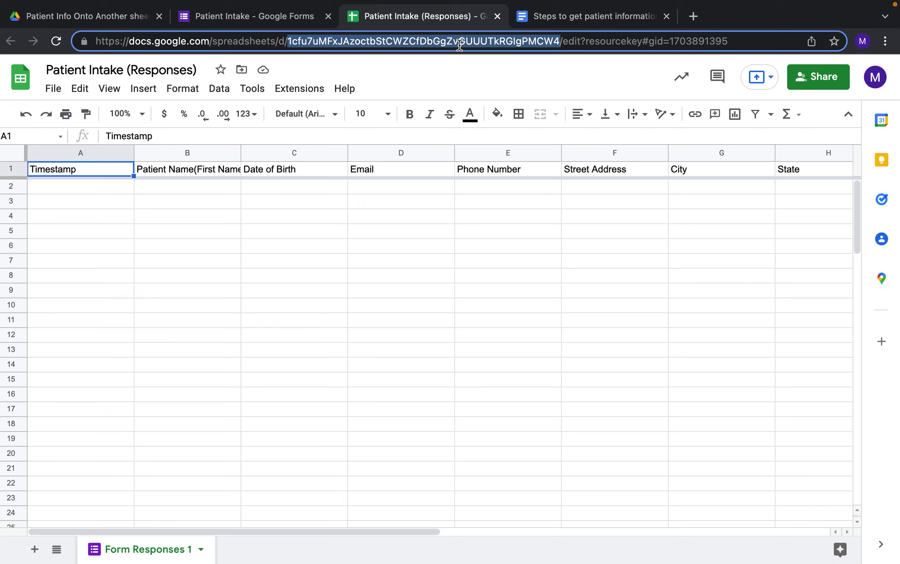
From the Patient Info Onto Another sheet Drive folder, create a Google Sheets blank spreadsheet.
left_click(112, 24)
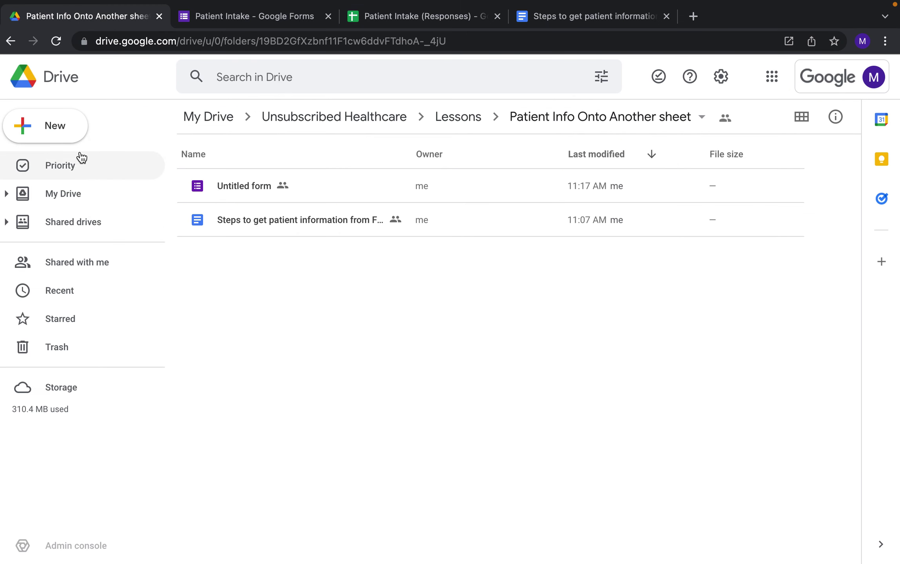
left_click(65, 130)
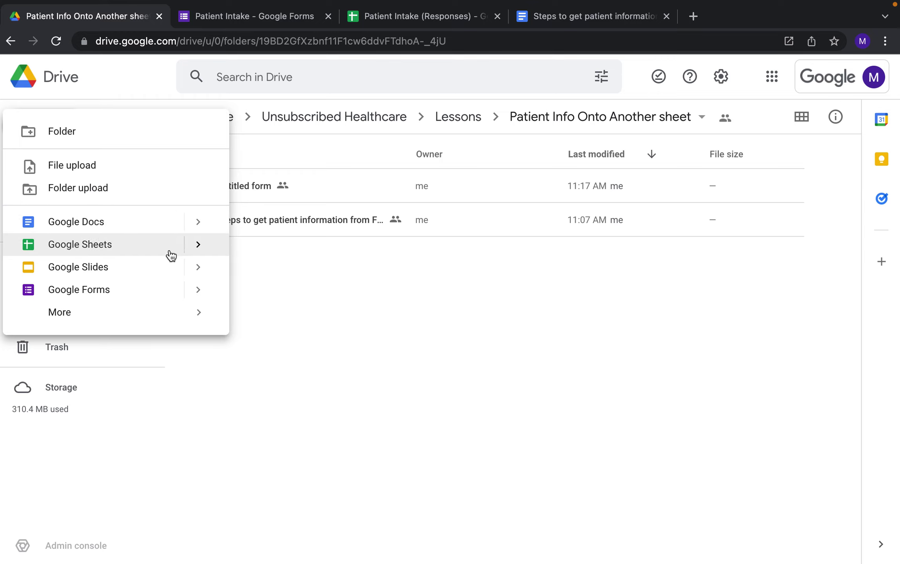
left_click(198, 244)
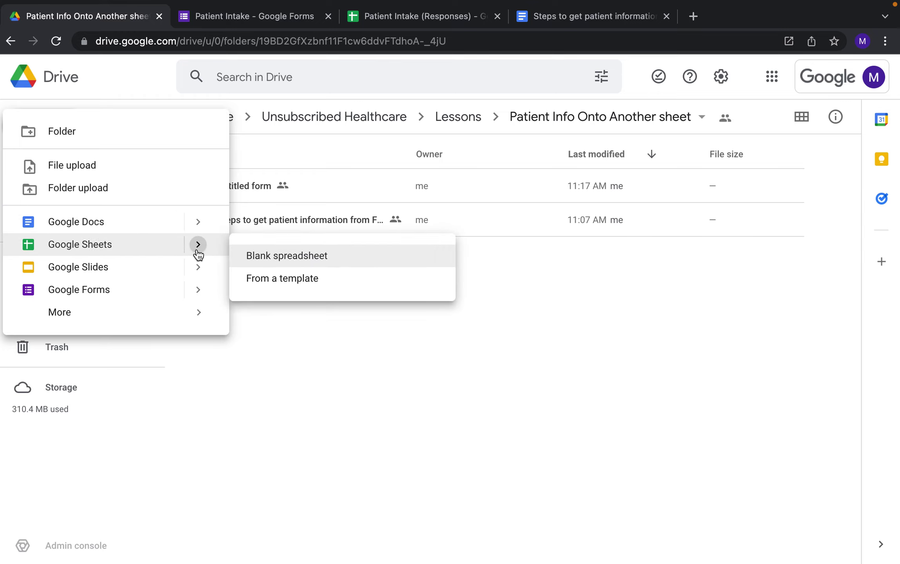
left_click(265, 256)
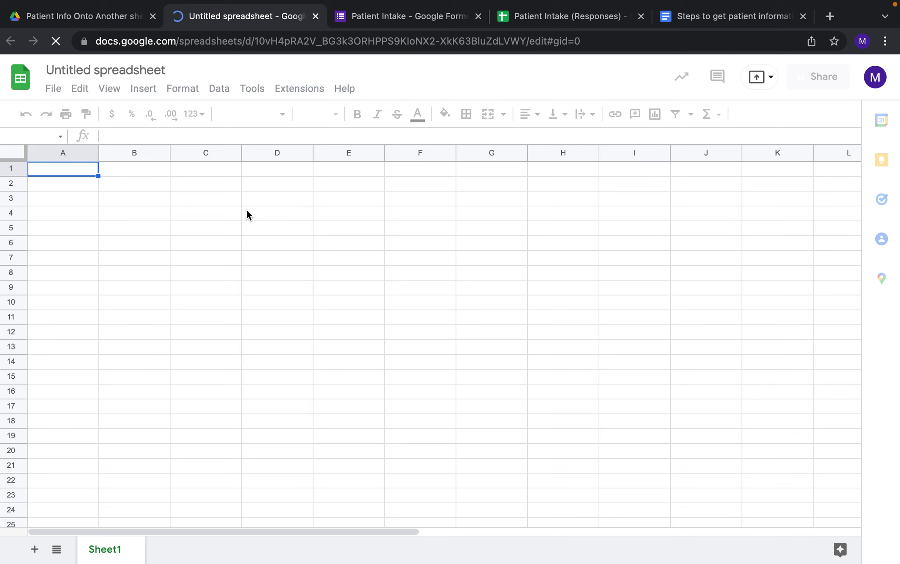
Copy the Patient Intake (Responses) headers B1:I1, Patient Name through Zip Code.
left_click(394, 19)
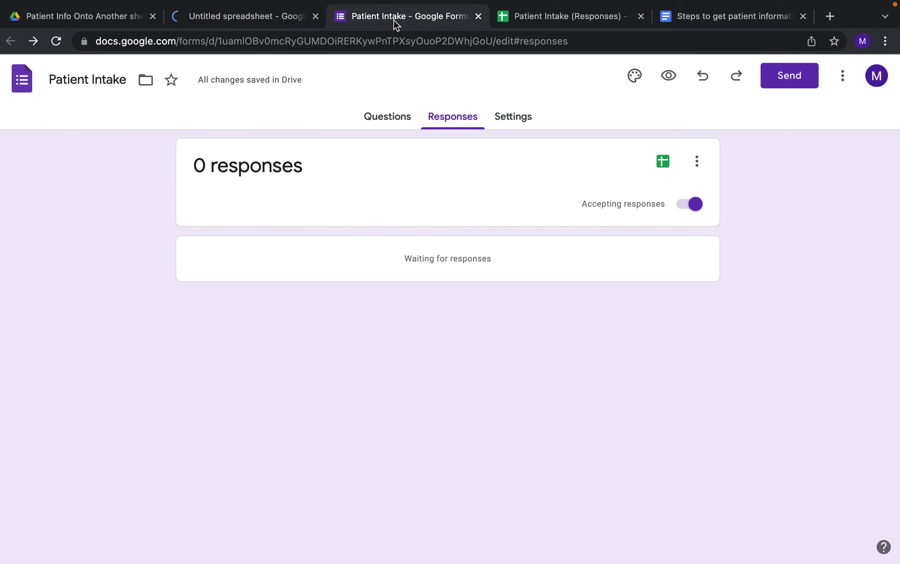
left_click(519, 27)
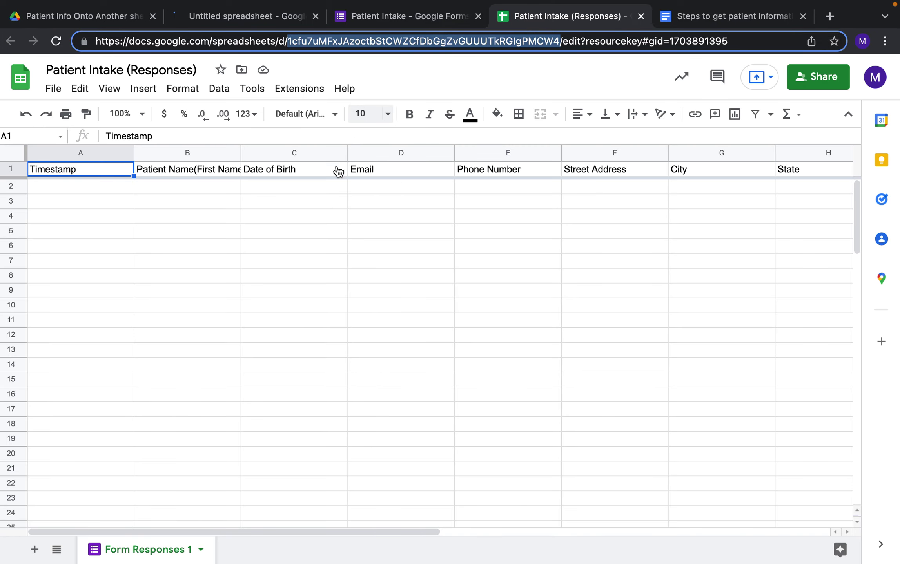
left_click(150, 169)
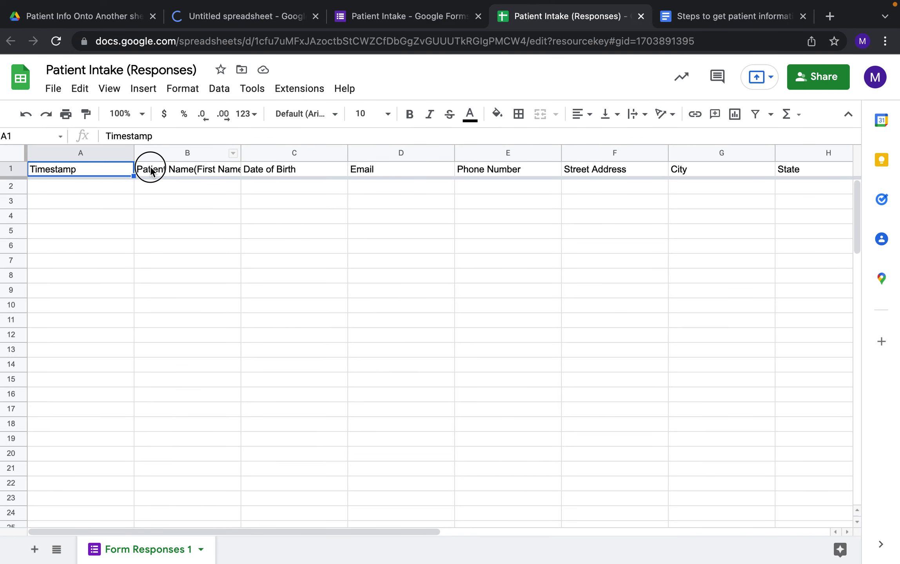
left_click(161, 169)
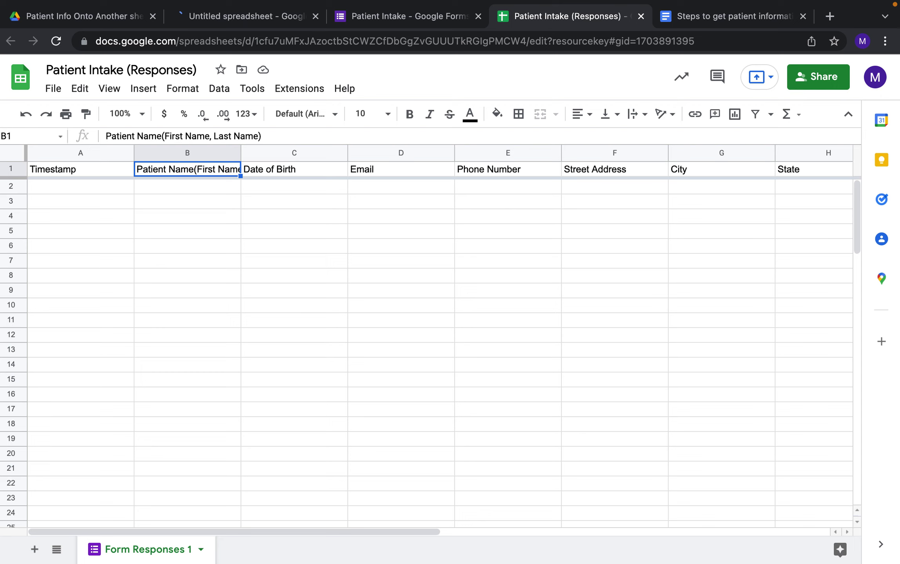
key("shift+Right")
key("shift+Right")
key("shift+Right")
key("shift+Right")
key("shift+Right")
key("shift+Right")
key("shift+Right")
key("shift+Right")
key("shift+Right")
key("shift+Left")
key("shift+Left")
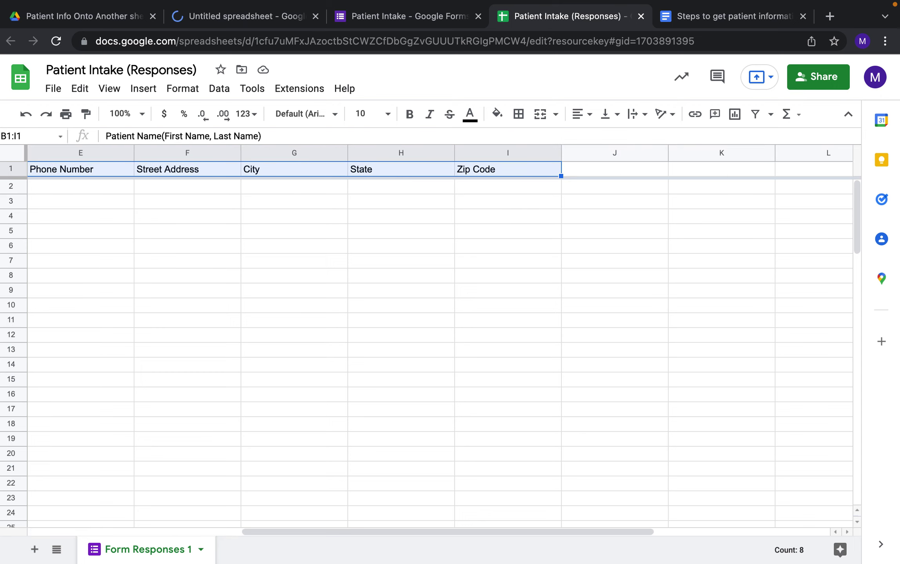
key("ctrl+c")
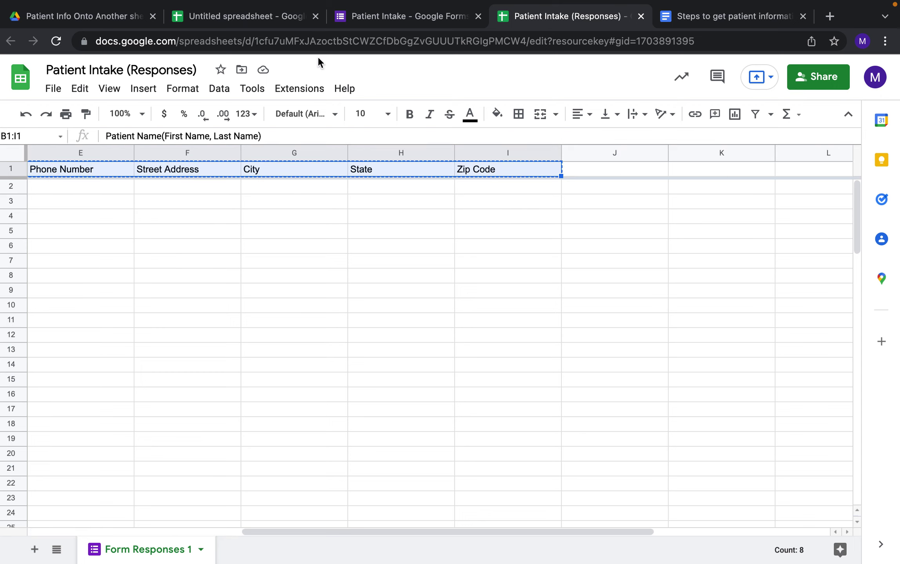
Paste the headers into B1 of the new spreadsheet and widen column B to fit.
left_click(261, 19)
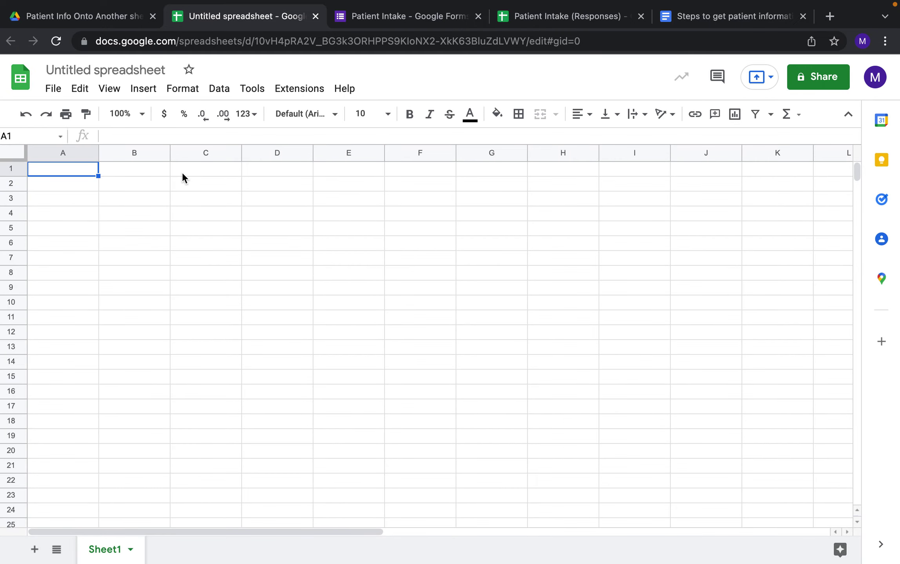
left_click(157, 171)
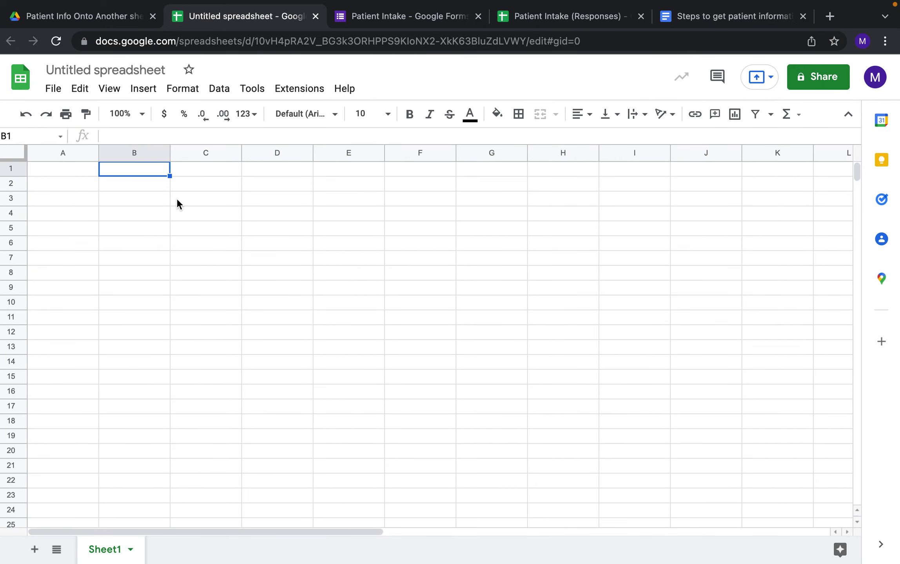
key("ctrl+v")
left_click(167, 196)
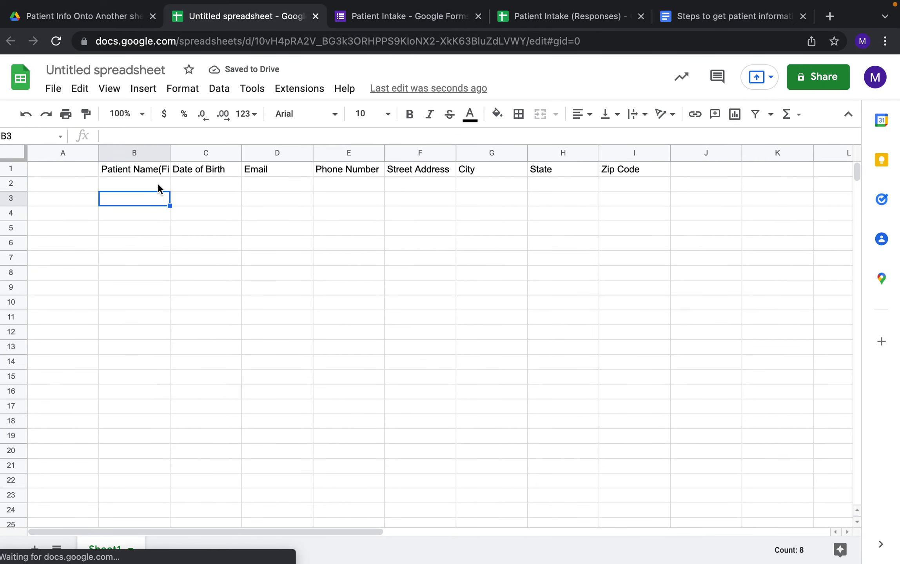
key("Up")
left_click_drag(169, 154, 280, 153)
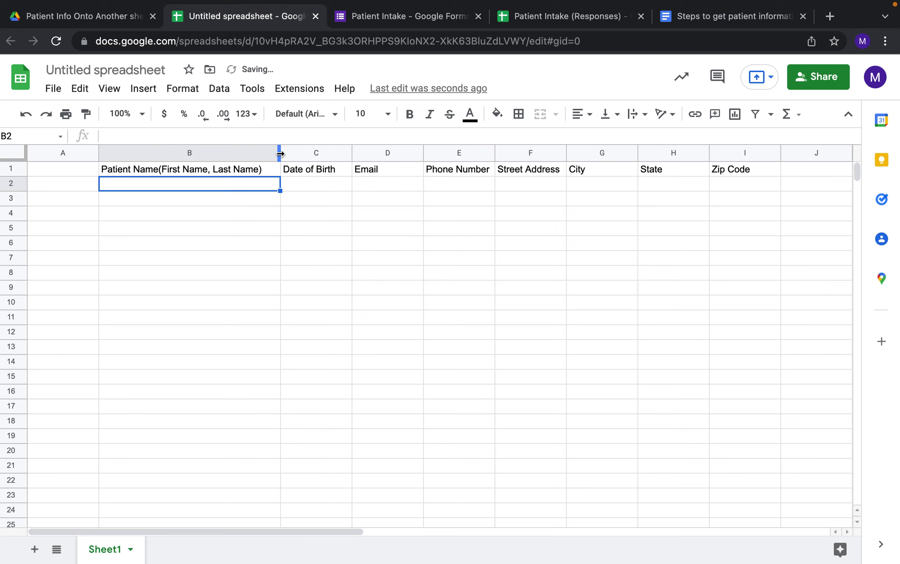
left_click(314, 186)
Rename the spreadsheet to 'Template UE' and add a second sheet.
left_click(222, 185)
left_click(124, 70)
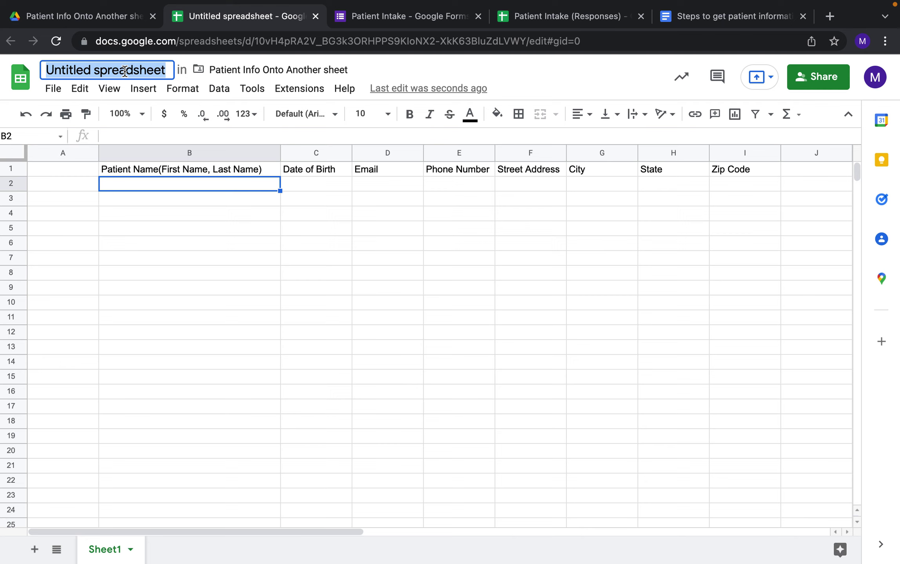
type("Templat")
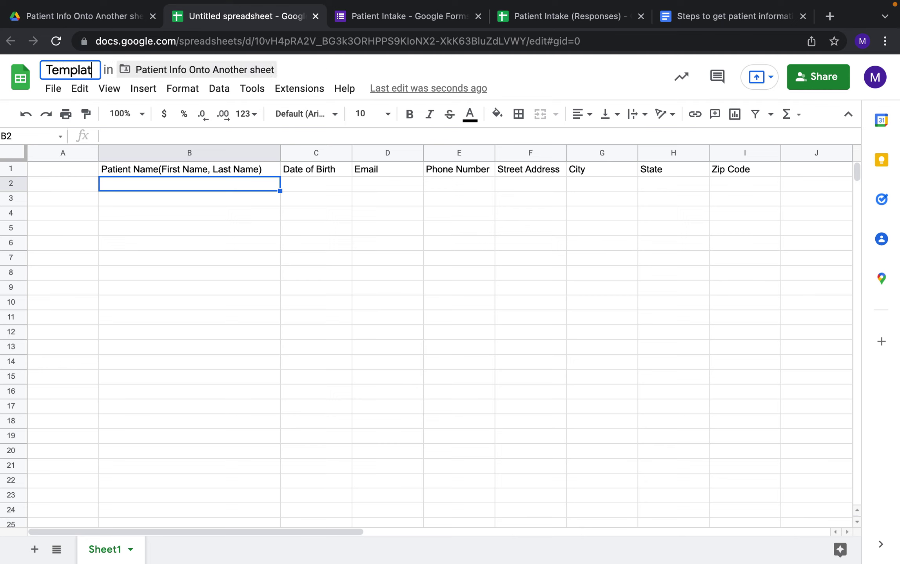
type("e UE")
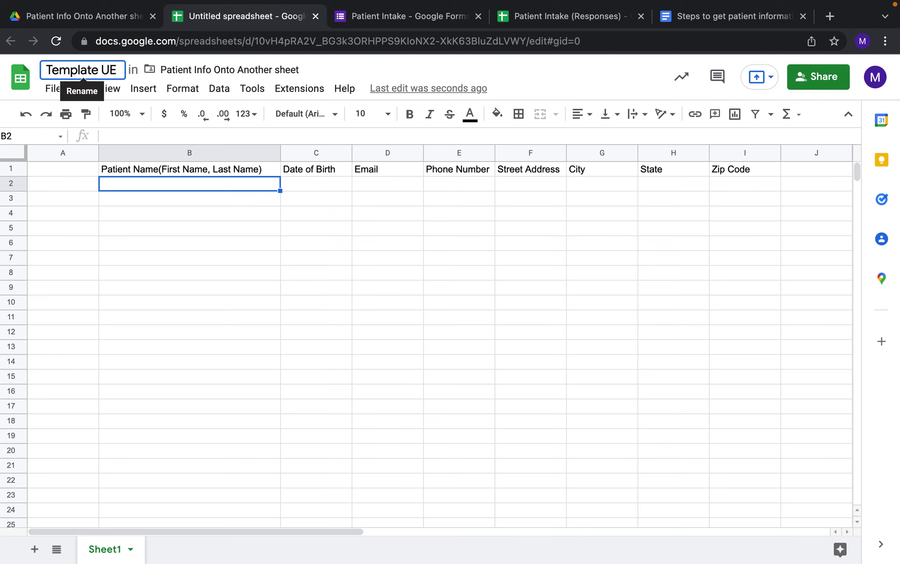
left_click(293, 226)
left_click(194, 186)
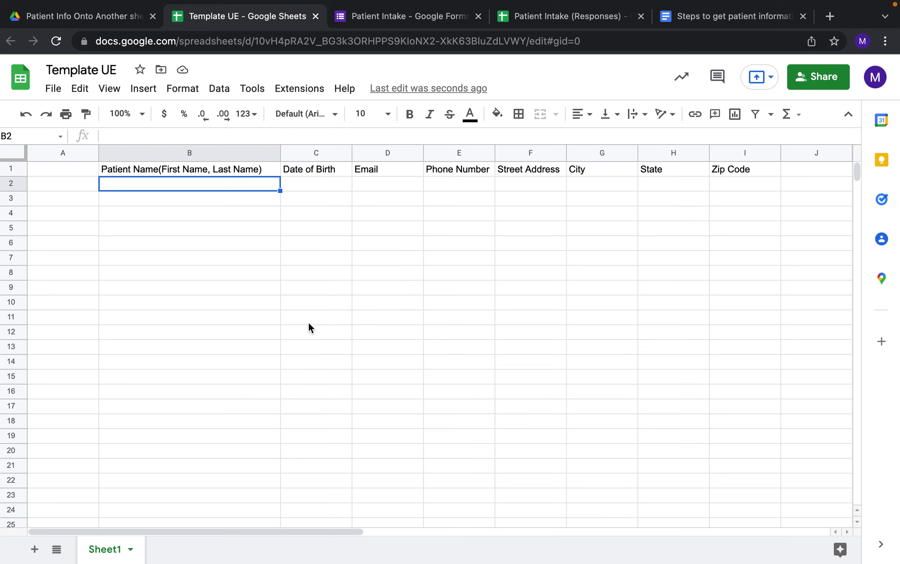
left_click(34, 549)
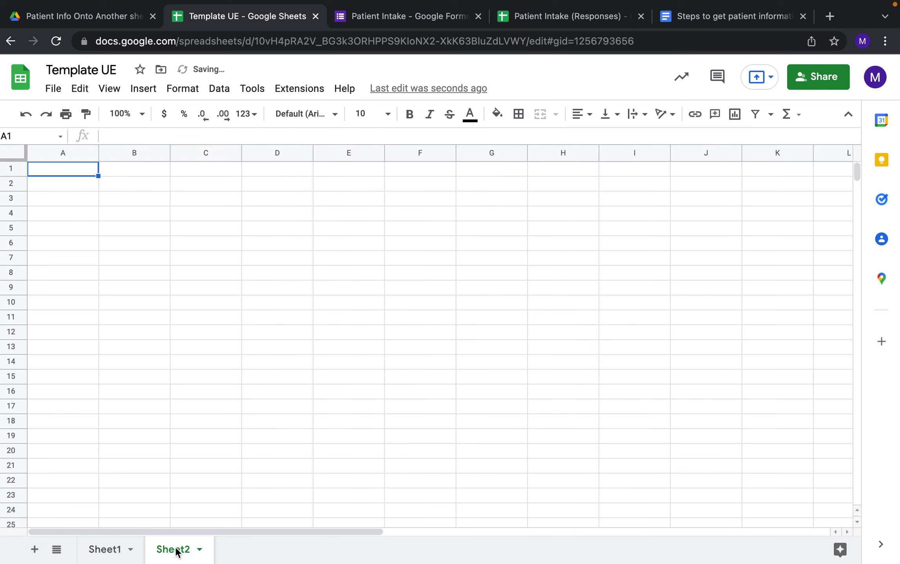
Move Sheet2 ahead of Sheet1 and clear the stray entry in A1.
left_click(162, 551)
left_click_drag(163, 550, 98, 548)
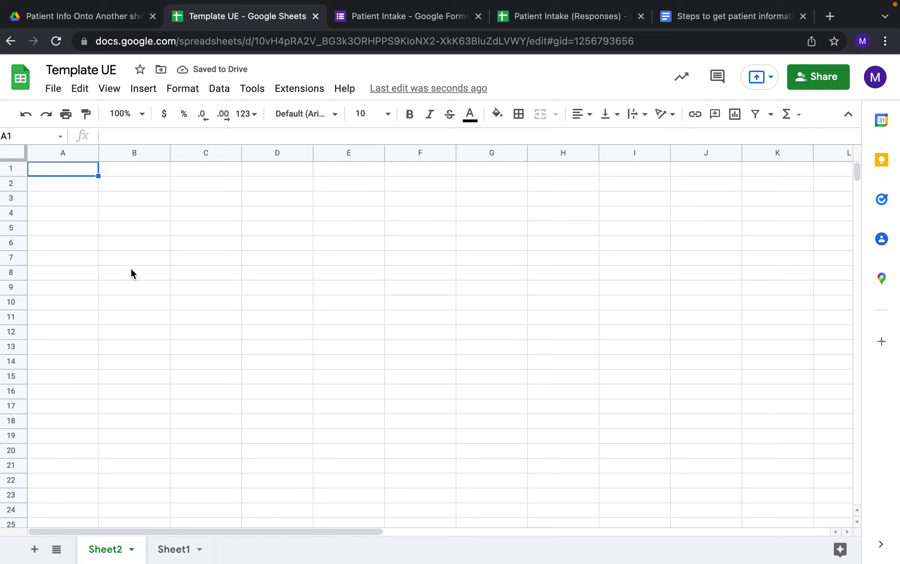
type("=")
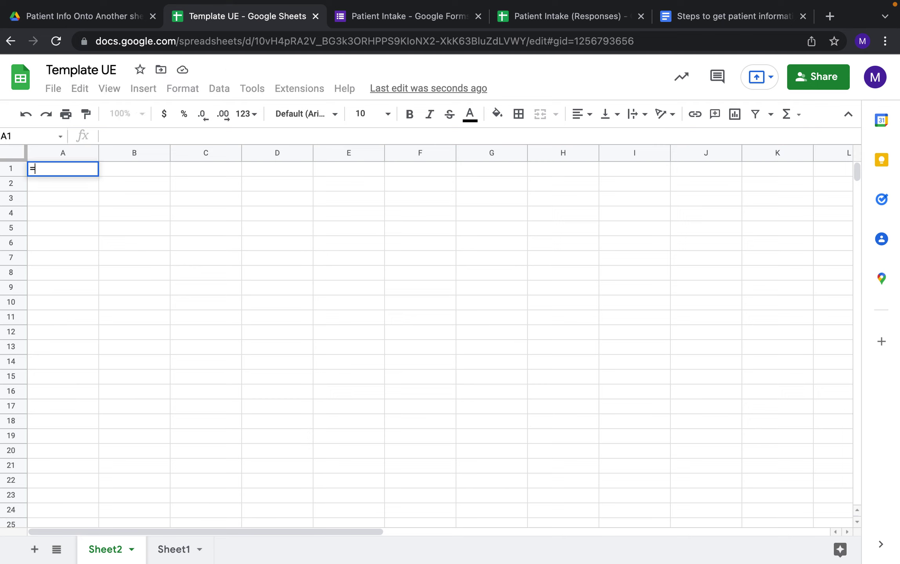
key("BackSpace")
key("Return")
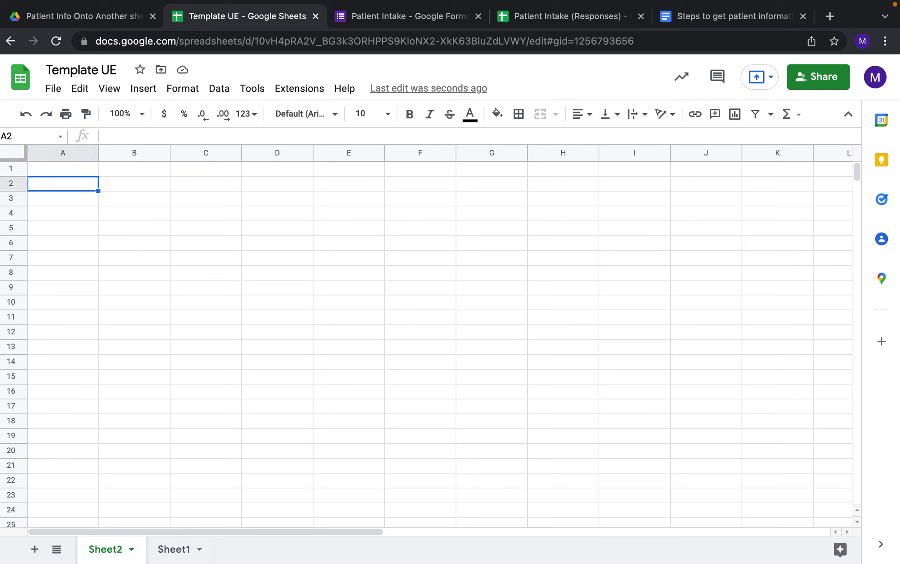
Start an IMPORTRANGE formula in Sheet2 cell A2 and view the responses spreadsheet's URL.
type("=")
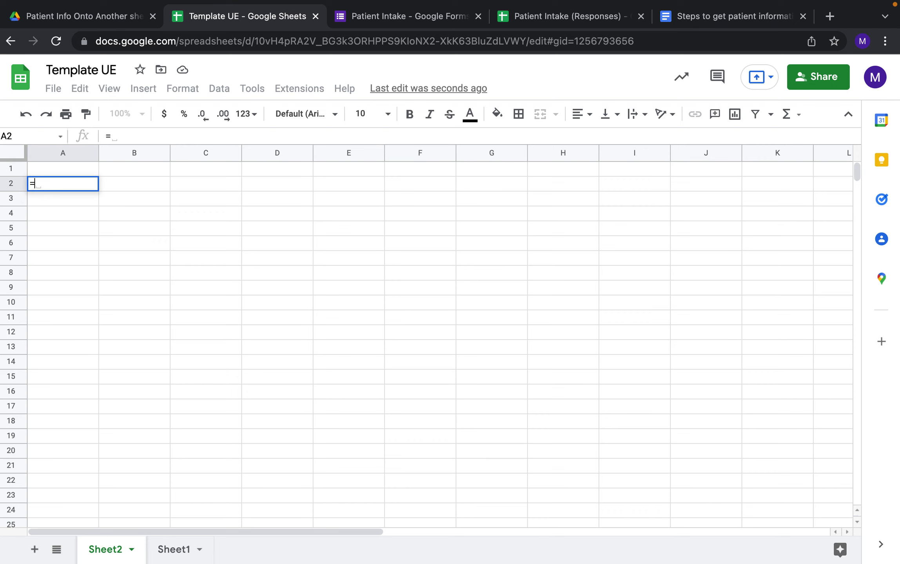
type("imp")
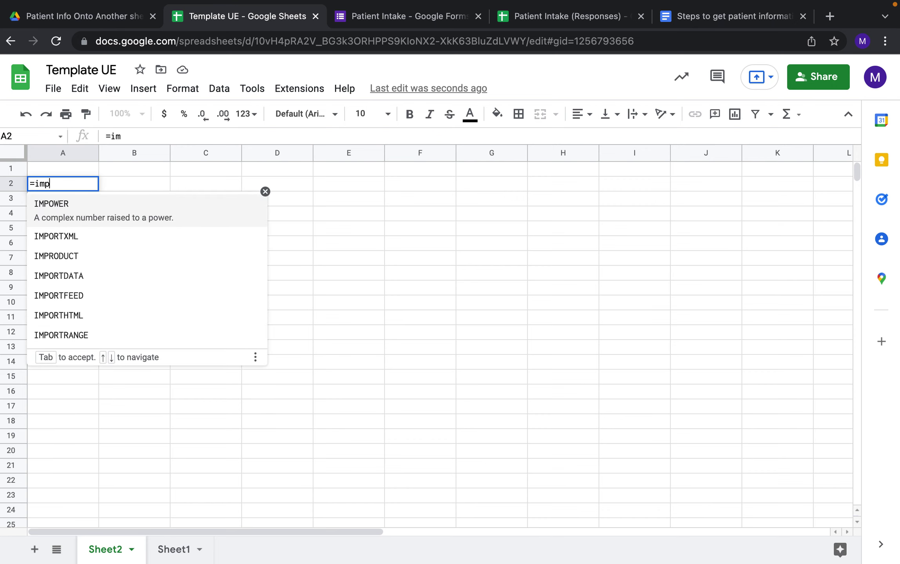
type("ort")
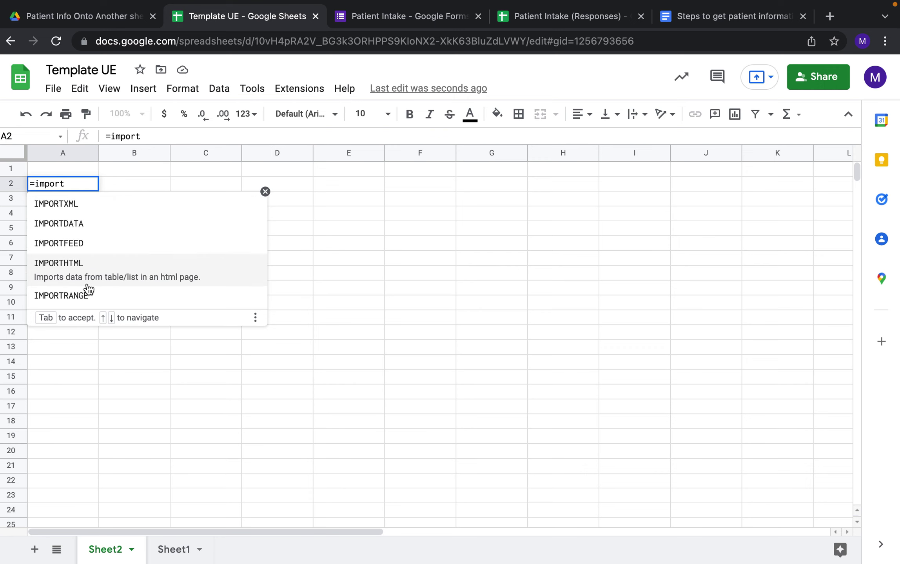
left_click(74, 296)
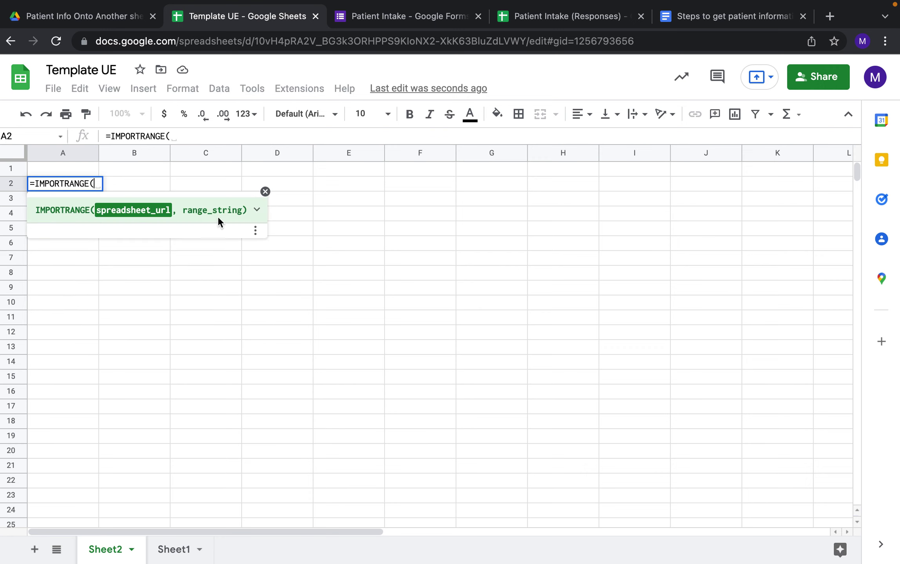
left_click(257, 210)
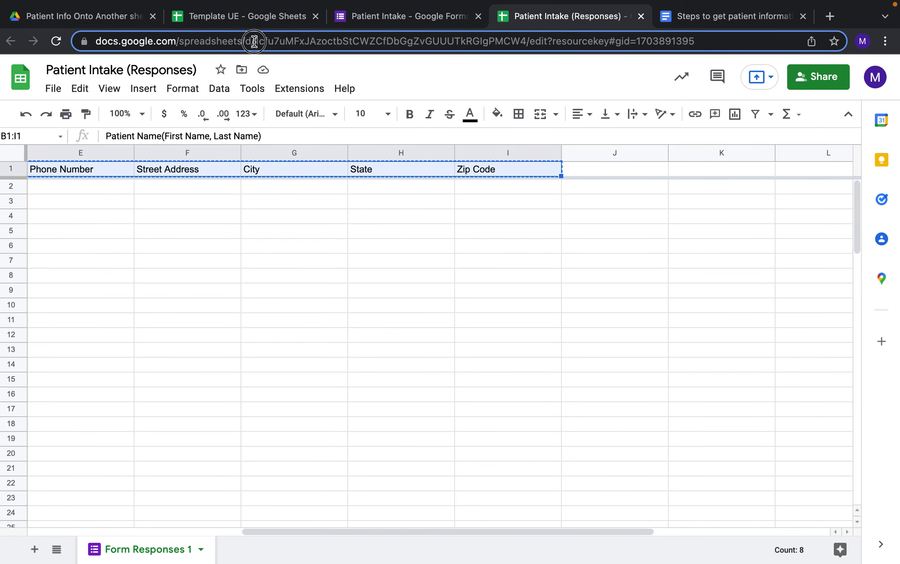
left_click(257, 39)
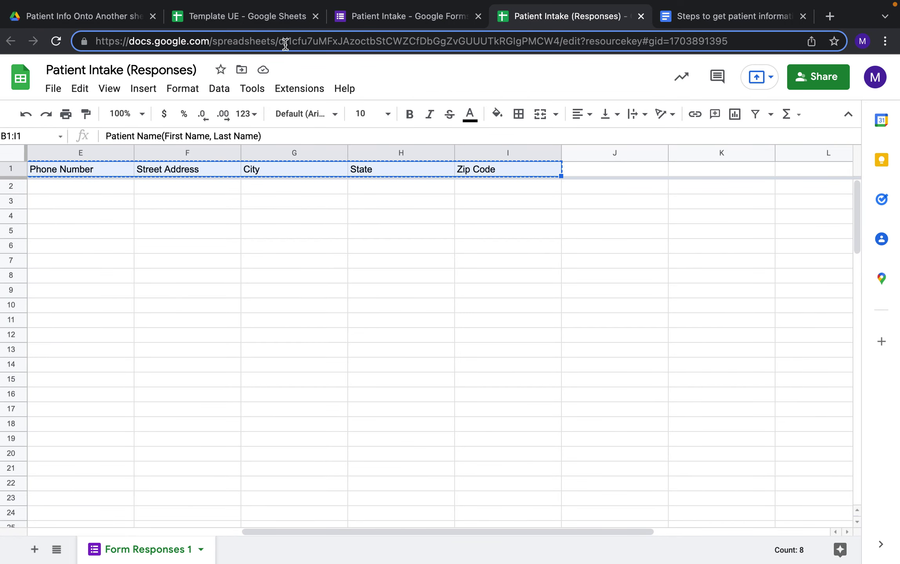
Enter the responses spreadsheet ID in quotes, plus a comma, as IMPORTRANGE's first argument.
double_click(558, 41)
key("super+c")
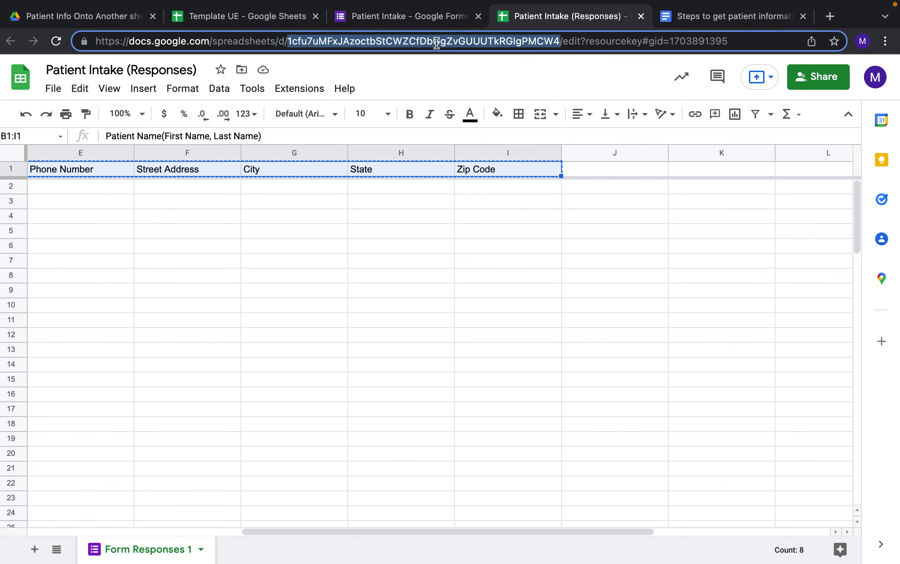
left_click(270, 22)
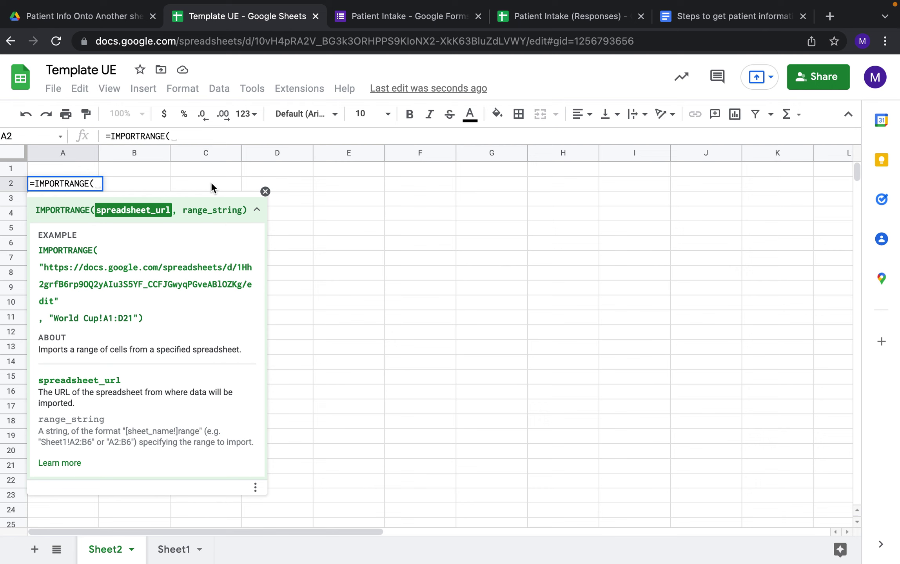
type("\"")
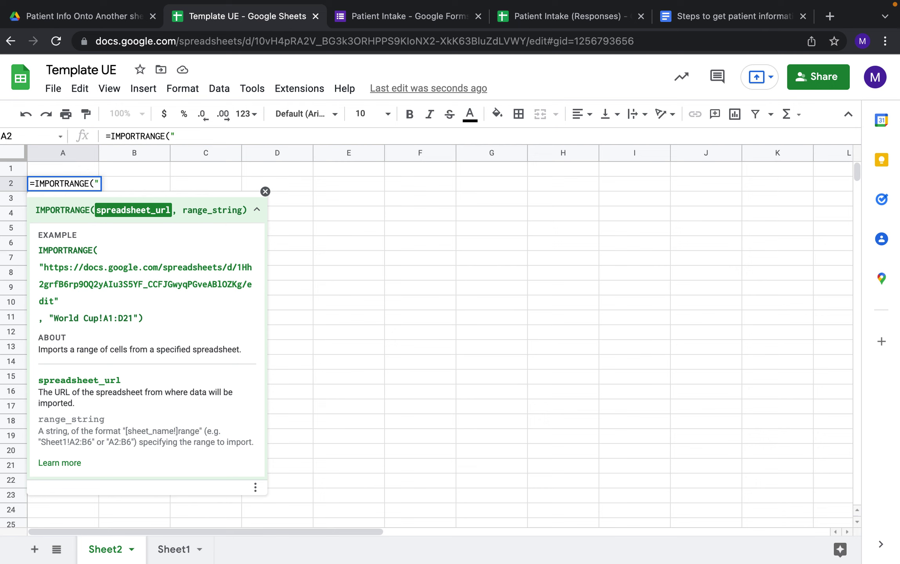
key("super+v")
type("\"")
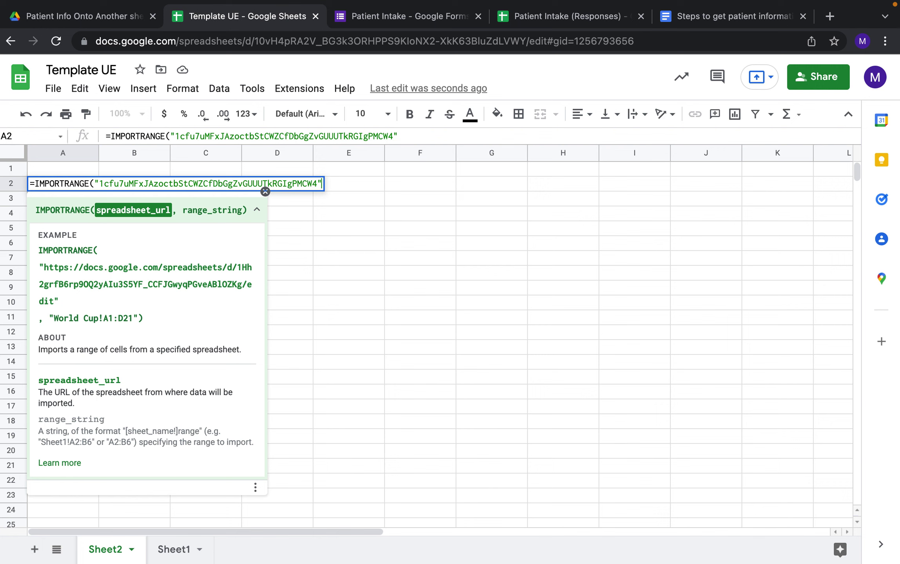
type(",")
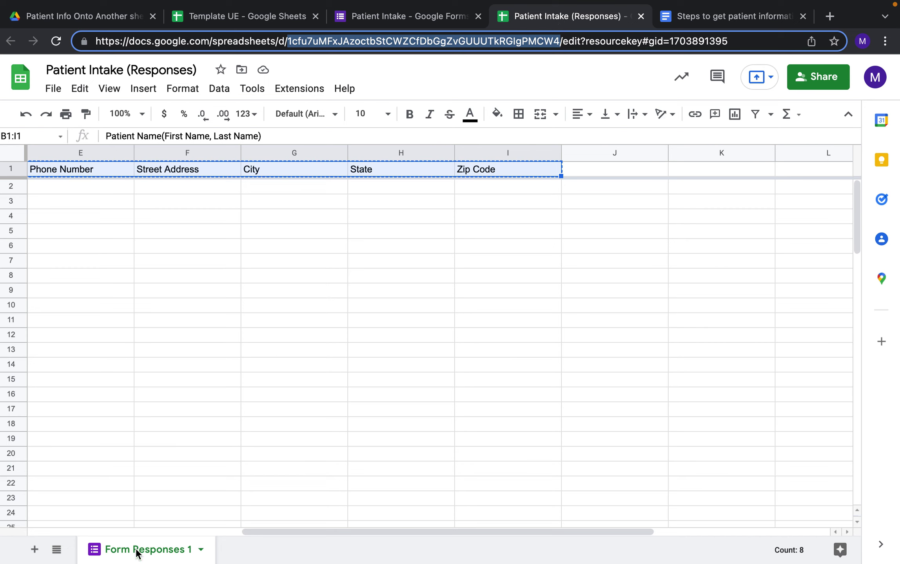
left_click(137, 551)
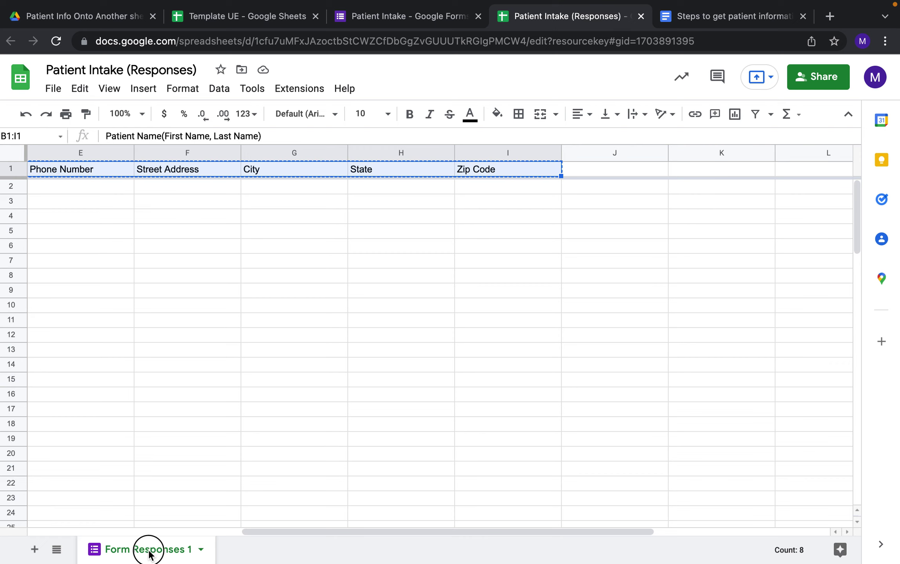
double_click(151, 550)
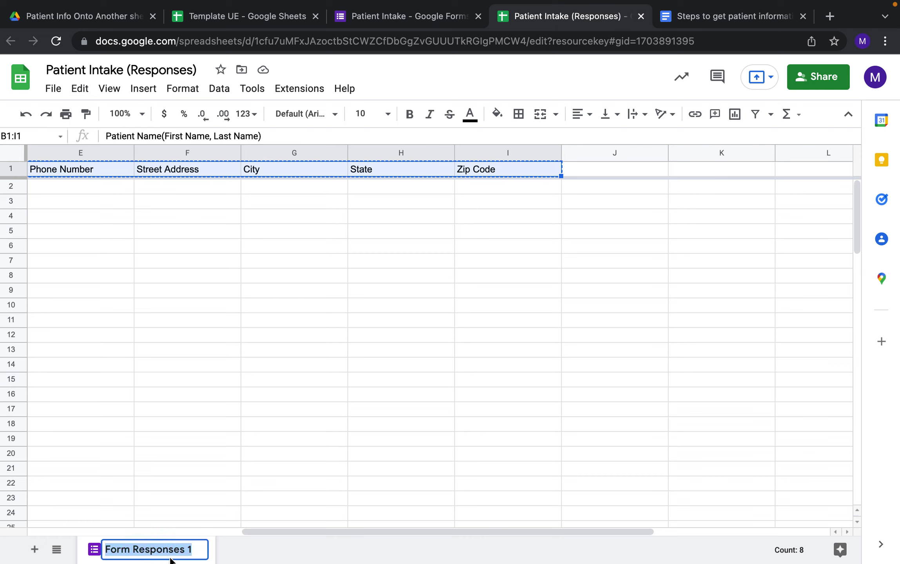
Check the Form Responses 1 tab name, then type "Form Responses 1" and ! into the formula.
left_click(223, 414)
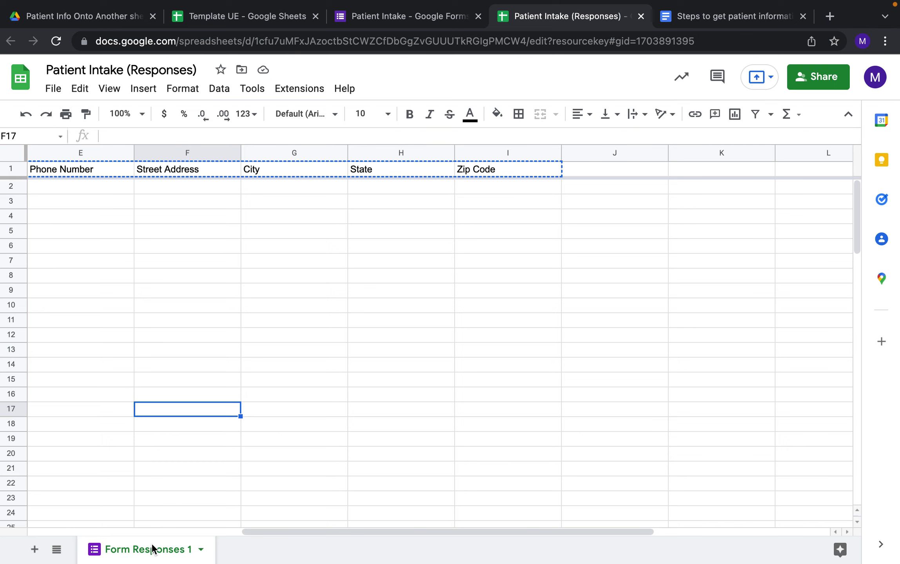
double_click(141, 550)
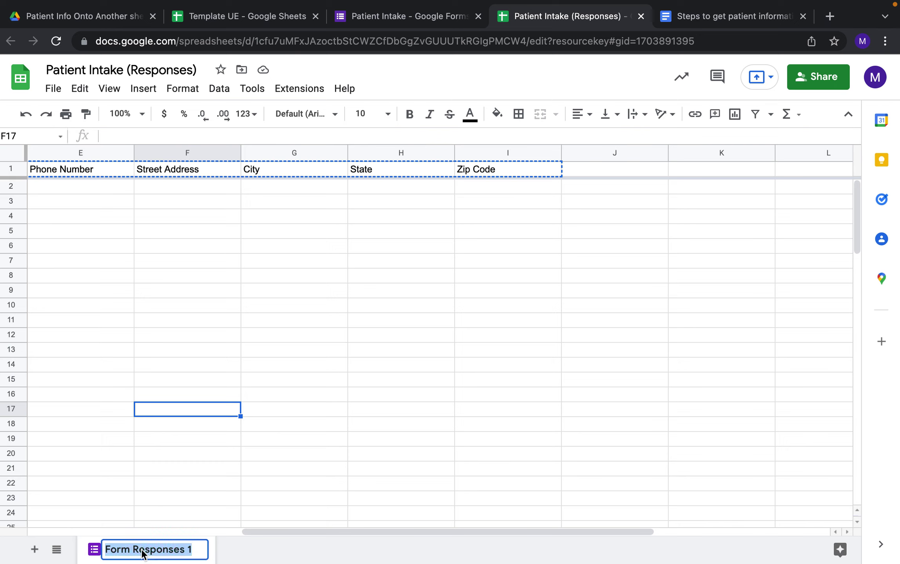
left_click(138, 551)
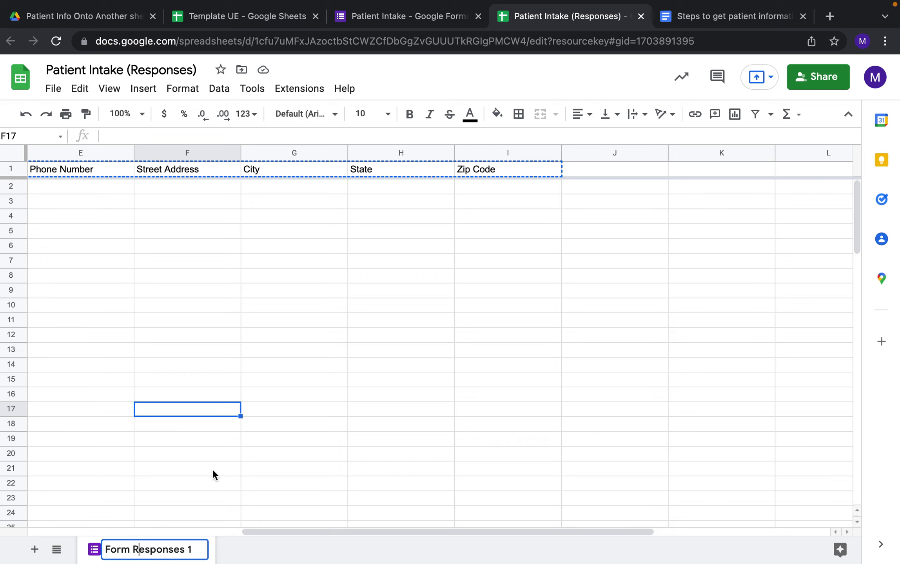
left_click(208, 445)
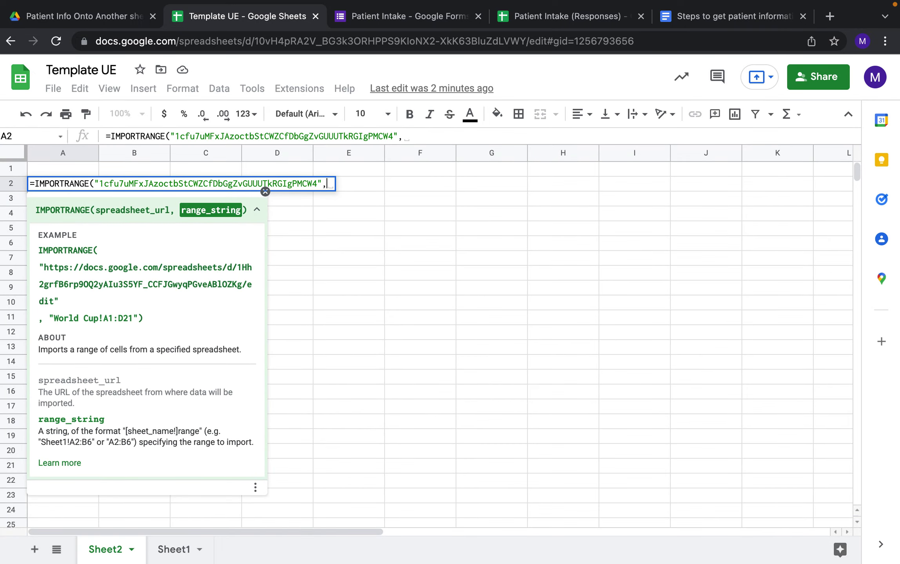
type("\"Form Responses 1")
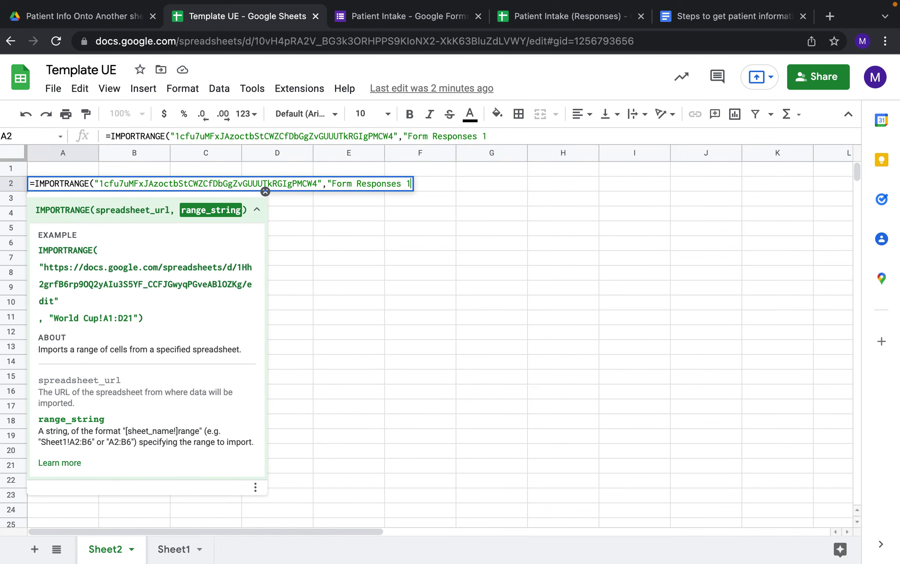
type("\"")
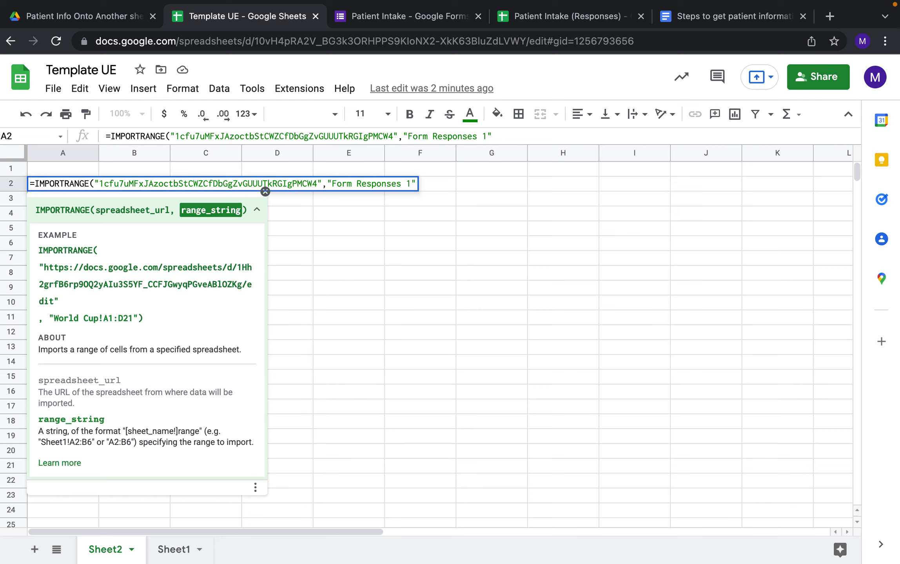
type("!")
Check where patient data starts on the responses sheet and add B2:I to the range.
left_click(559, 19)
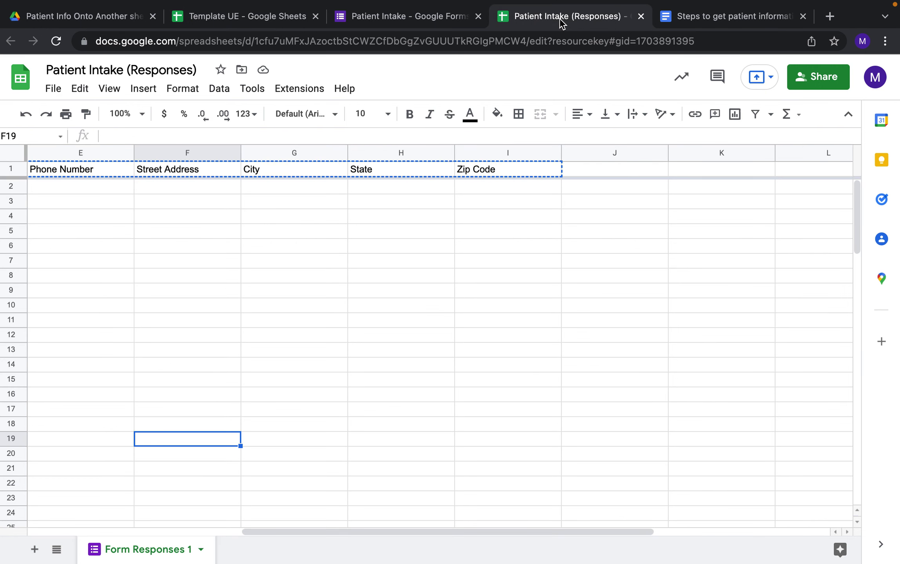
scroll(128, 205, "left", 5)
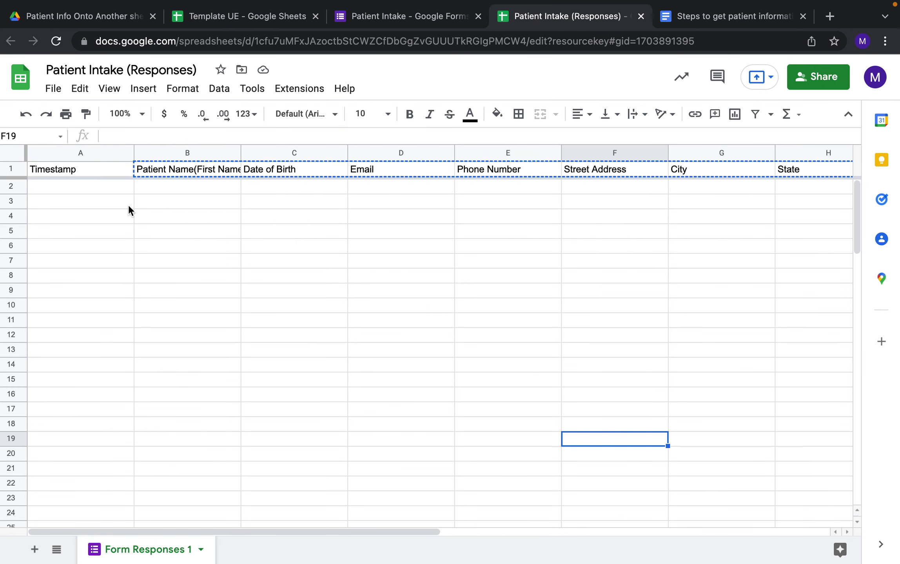
left_click(117, 185)
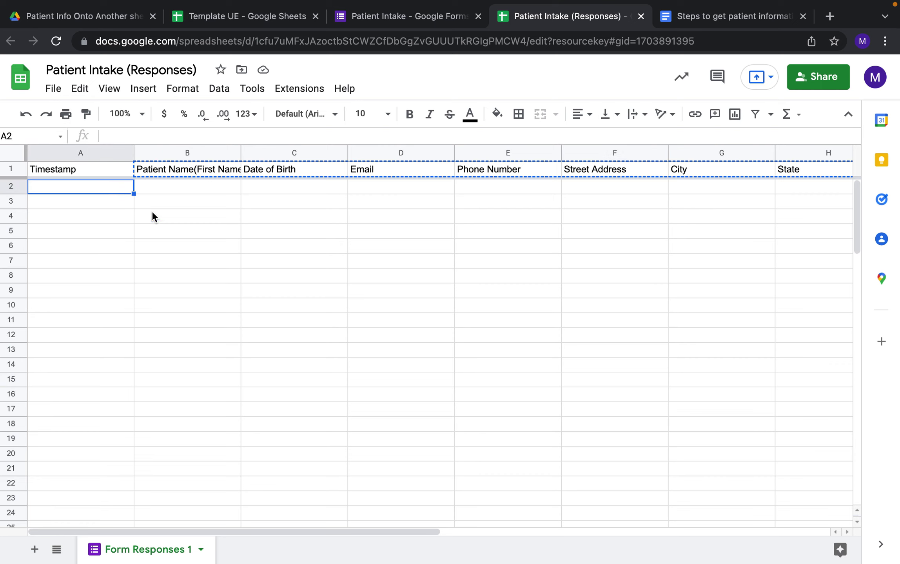
left_click(190, 187)
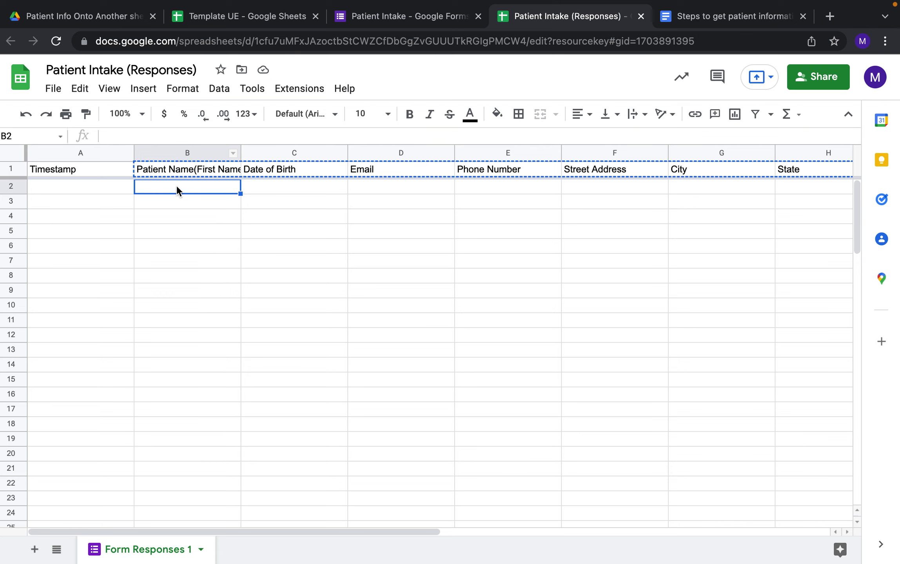
scroll(465, 279, "right", 3)
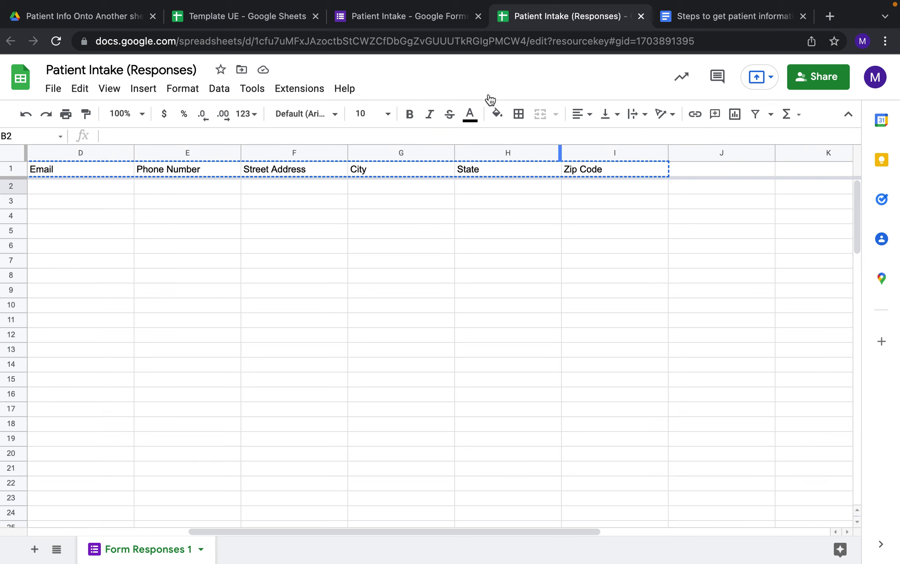
left_click(275, 24)
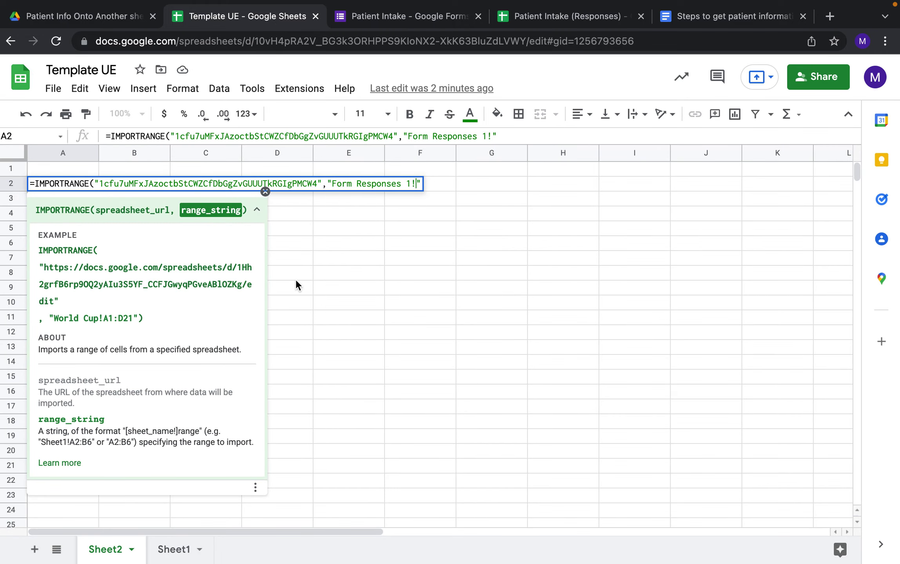
type("B2:I")
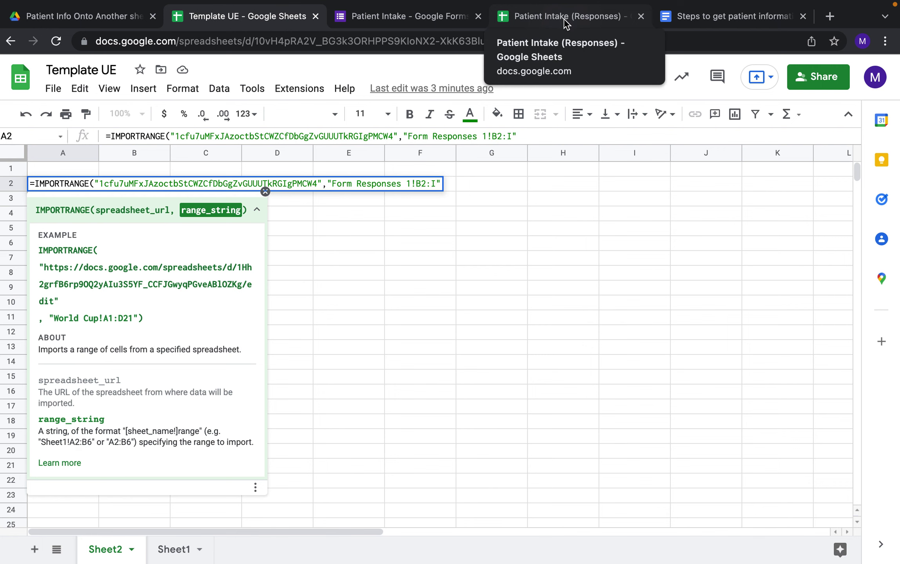
Select B2 through I10 on the responses sheet to confirm the import range.
left_click(564, 16)
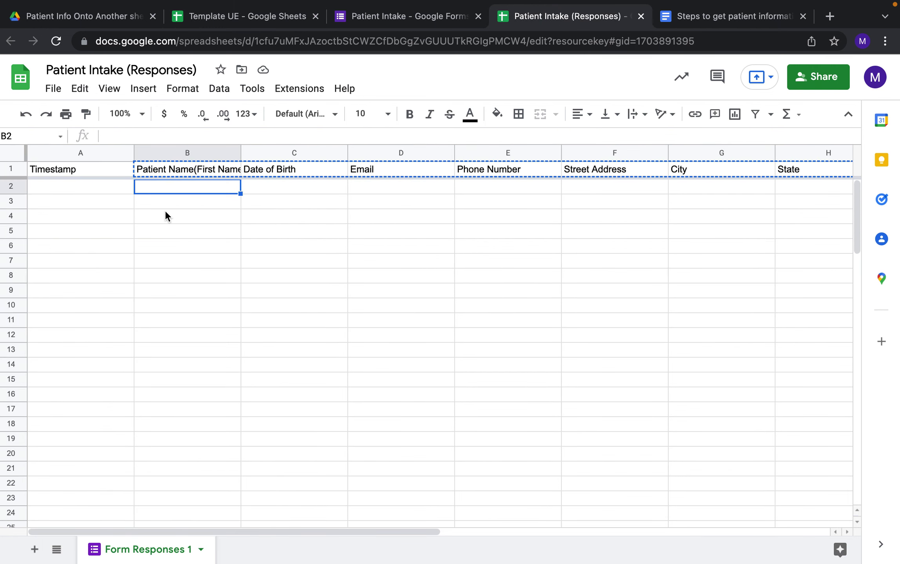
key("shift+Right")
key("shift+Right")
key("shift+Right")
key("shift+Right")
key("shift+Right")
key("shift+Right")
key("shift+Right")
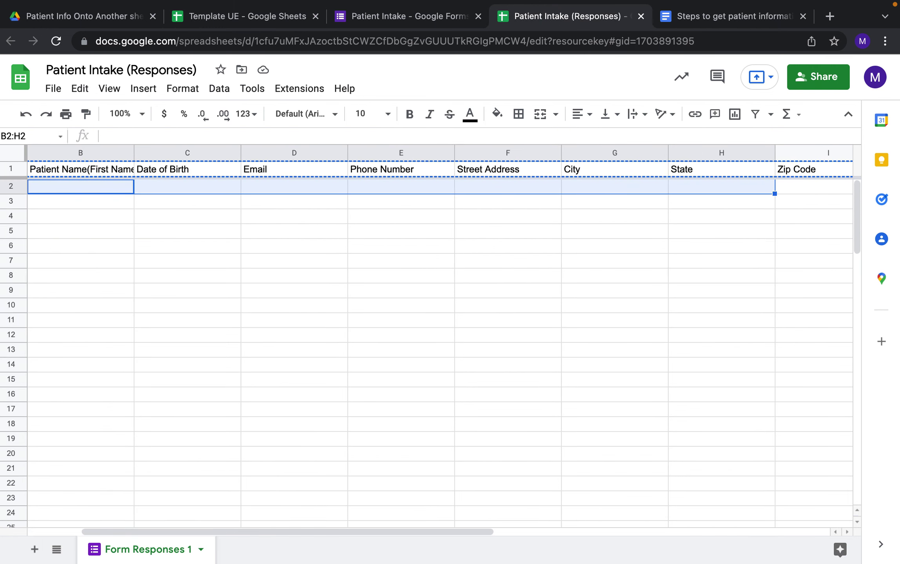
key("shift+Down")
key("shift+Down")
key("shift+Down")
key("shift+Down")
key("shift+Down")
key("shift+Down")
key("shift+Down")
key("shift+Down")
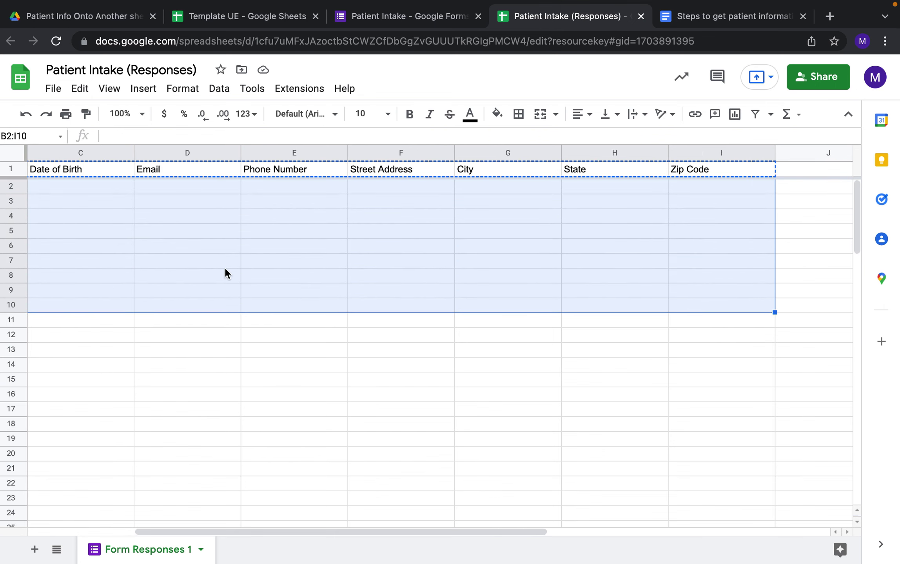
left_click(247, 16)
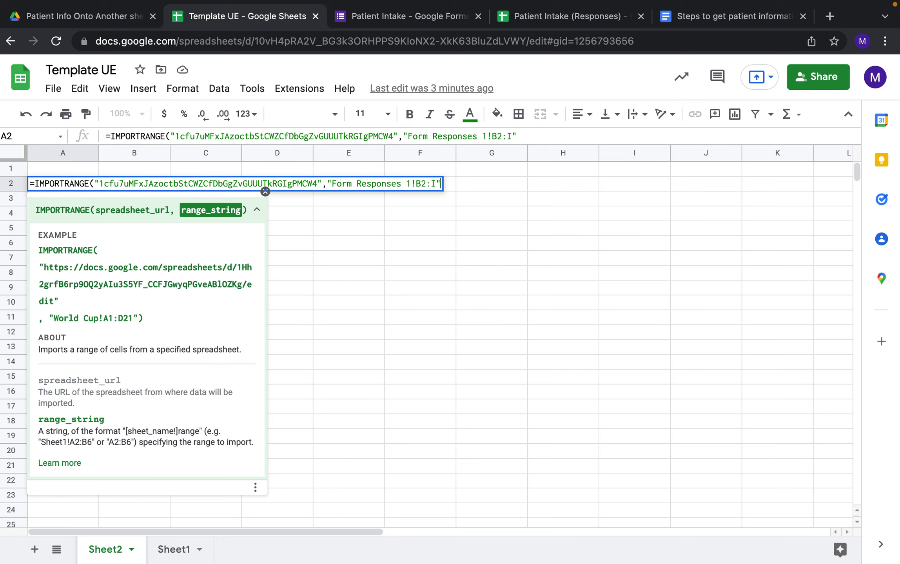
Close and enter the IMPORTRANGE formula, then allow access between the two spreadsheets.
type(")")
key("Return")
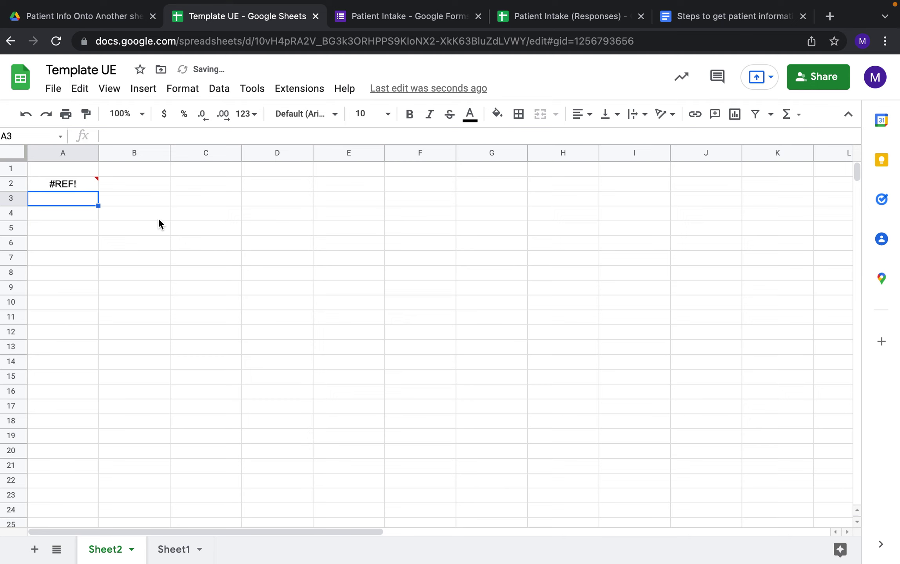
mouse_move(61, 185)
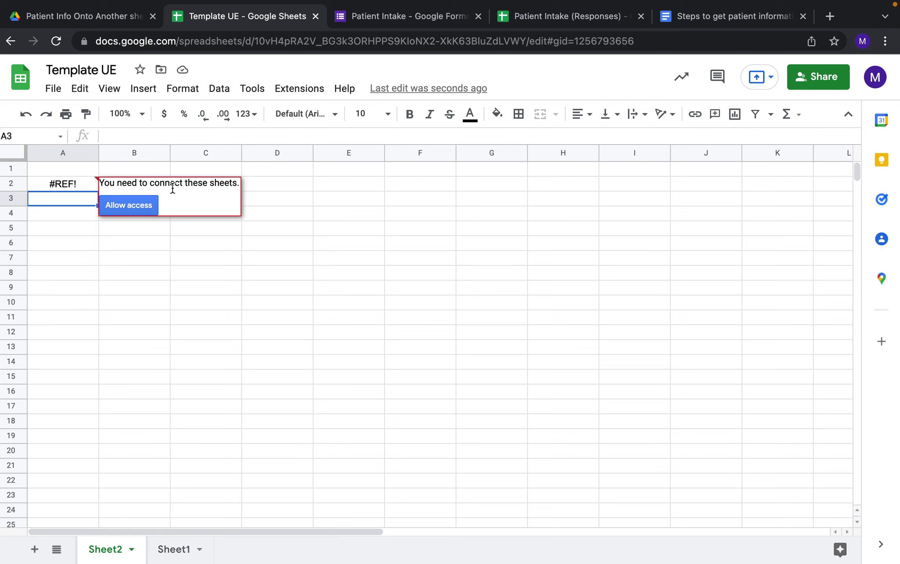
left_click(141, 203)
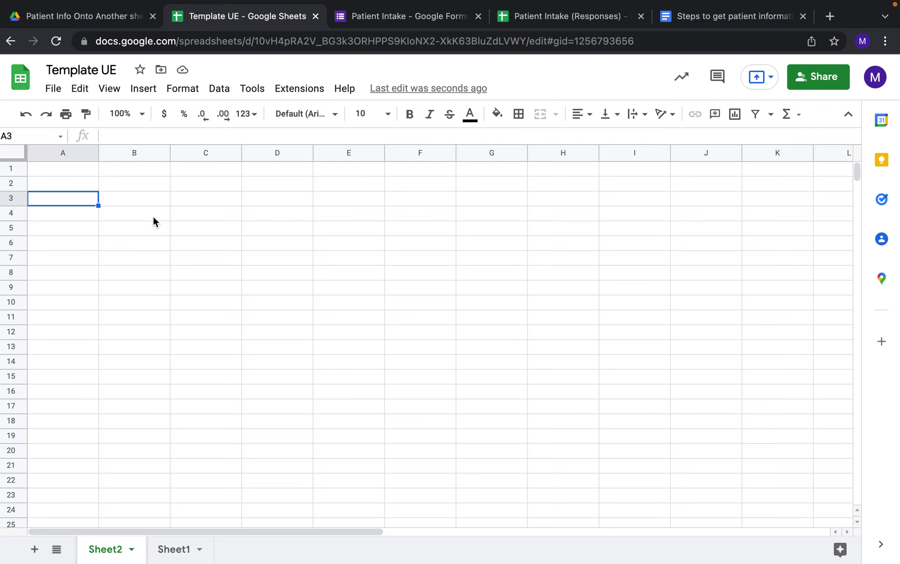
Inspect the A2 formula and row 2 for imported data.
left_click(93, 183)
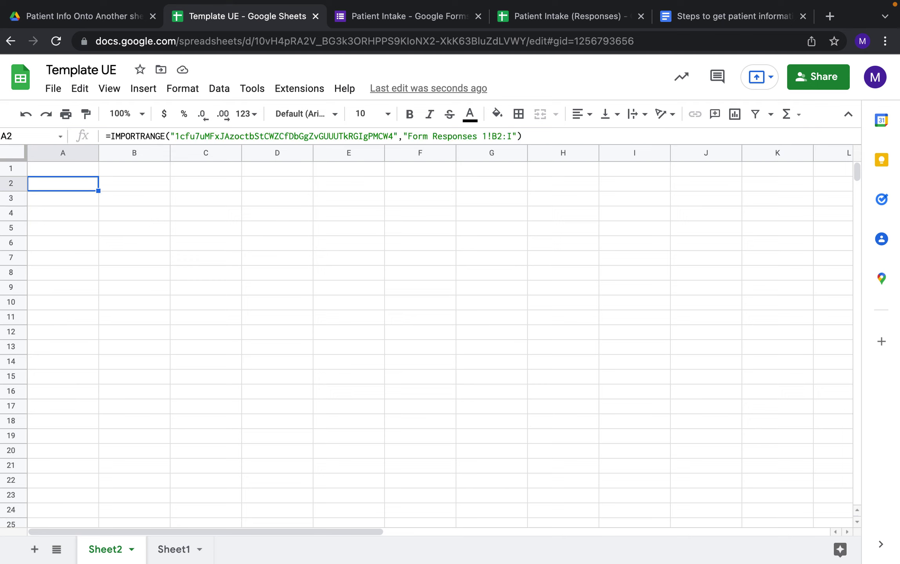
key("Right")
key("Right")
key("Right")
key("Right")
key("Left")
key("Left")
key("Left")
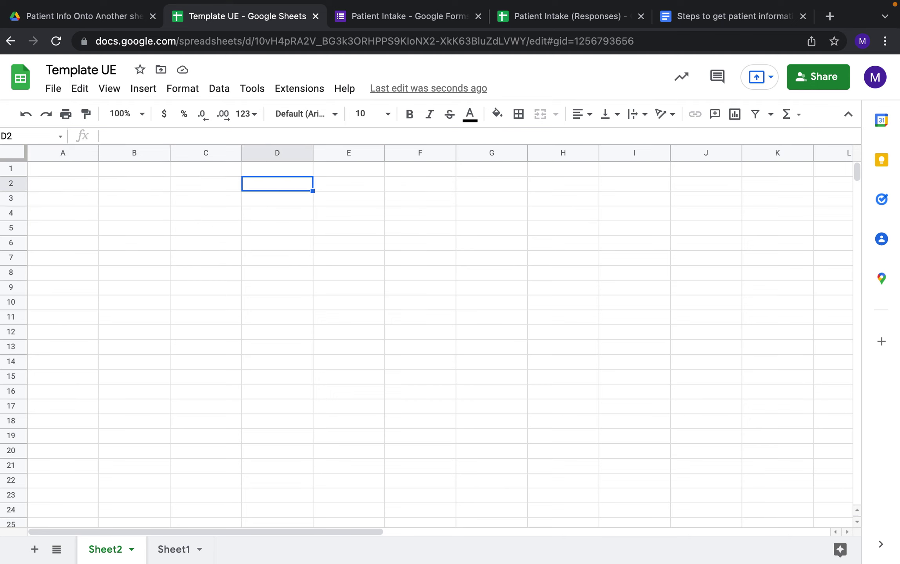
key("Left")
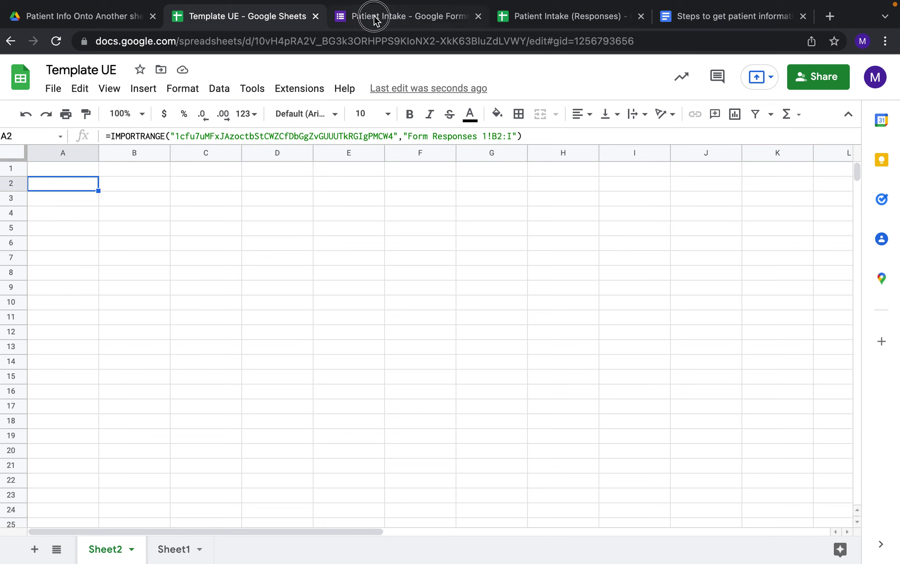
left_click(376, 17)
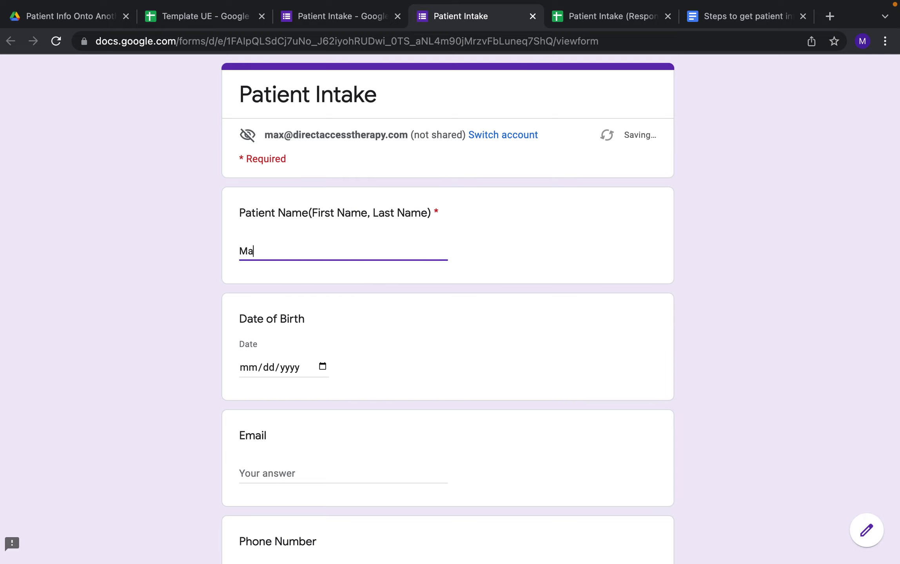
Enter the sample patient's name and pick 03/05/2022 as the date of birth.
type("l Shippen")
left_click(273, 367)
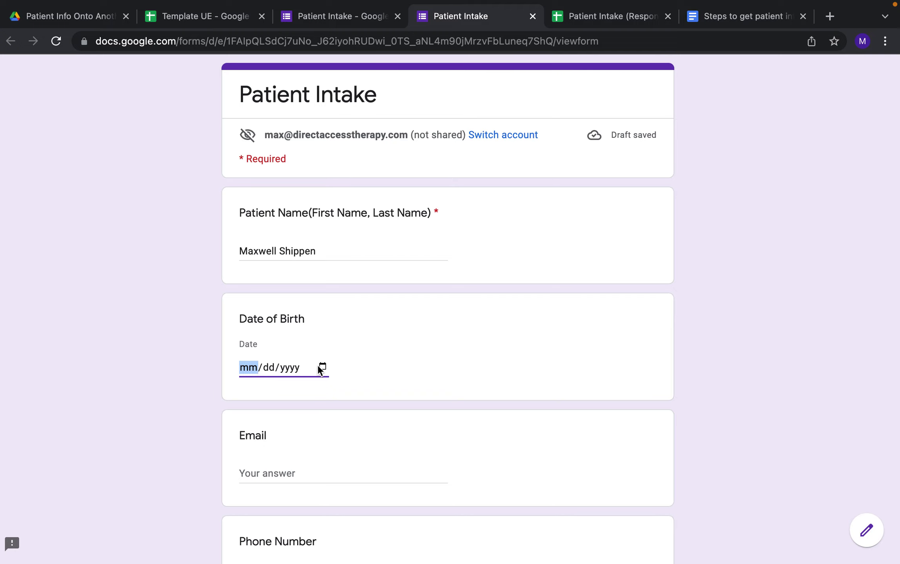
left_click(322, 366)
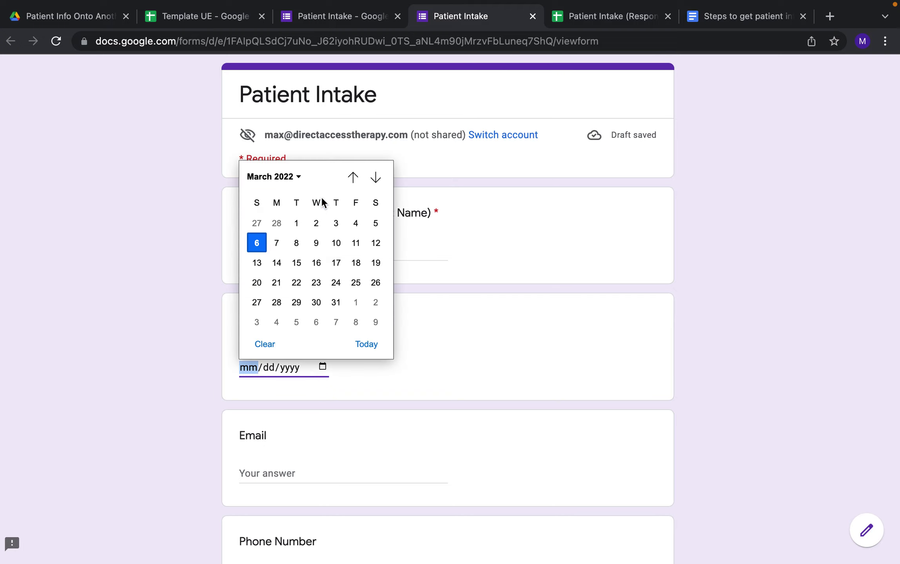
left_click(370, 227)
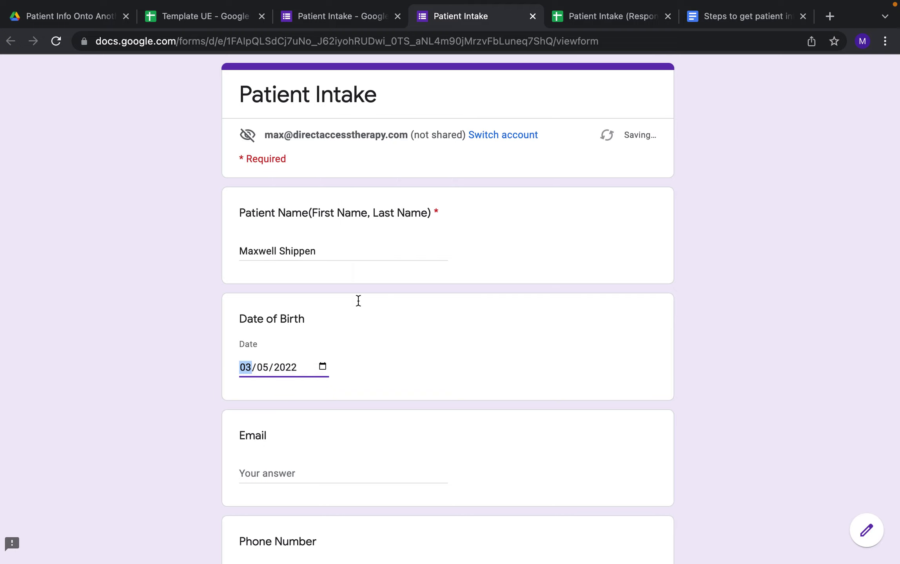
Fill in the email address and phone number answers.
scroll(379, 390, "down", 2)
left_click(334, 402)
type("m")
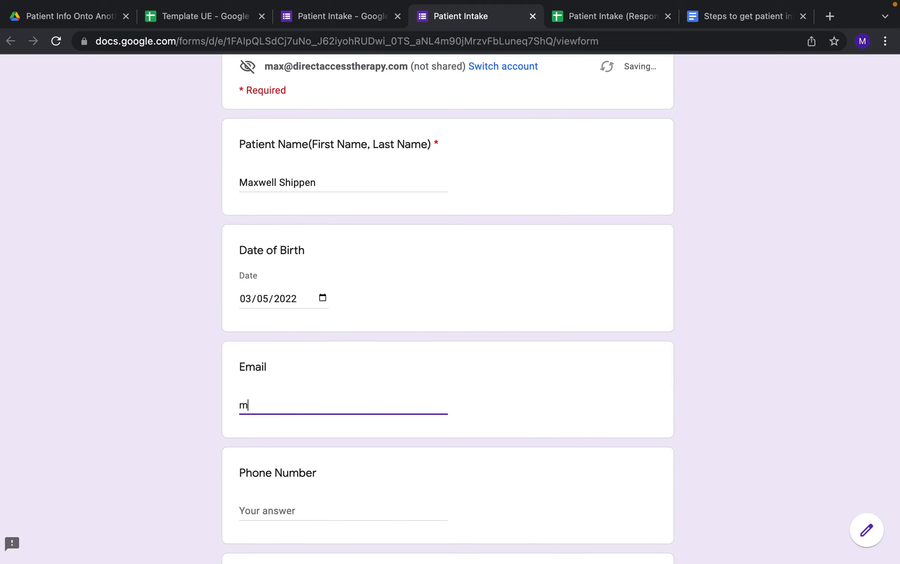
key("BackSpace")
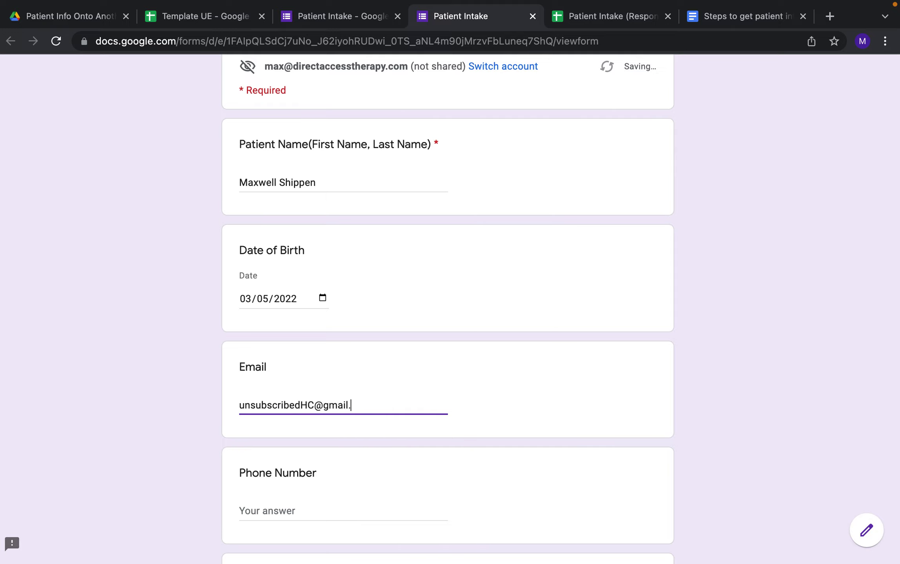
scroll(307, 395, "down", 3)
left_click(308, 396)
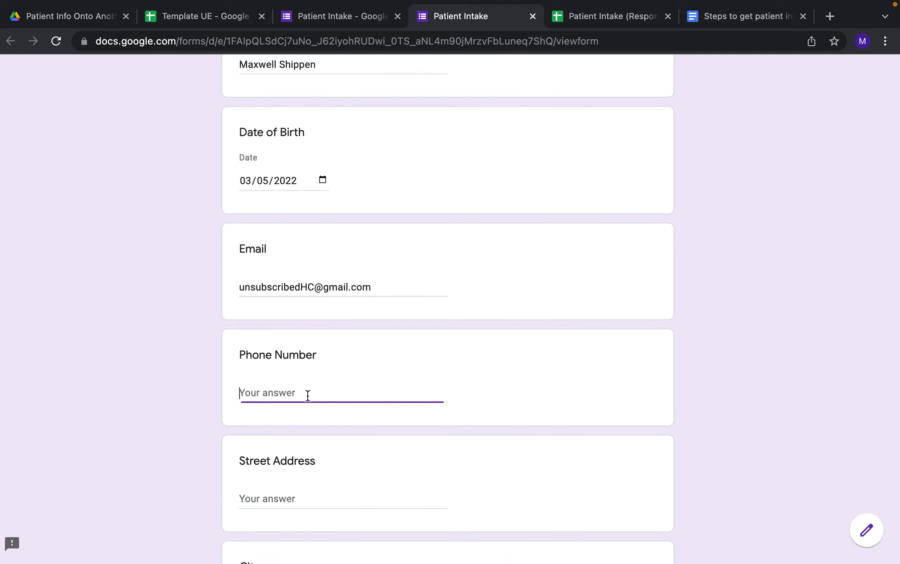
type("5555555555")
Enter the street address, correcting the mistyped street name.
left_click(305, 496)
scroll(305, 496, "down", 3)
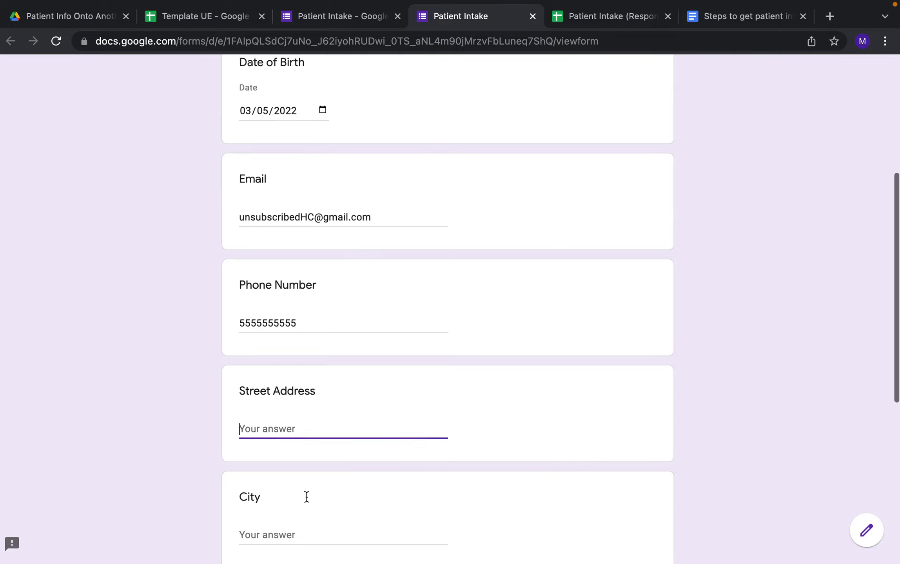
type("1234")
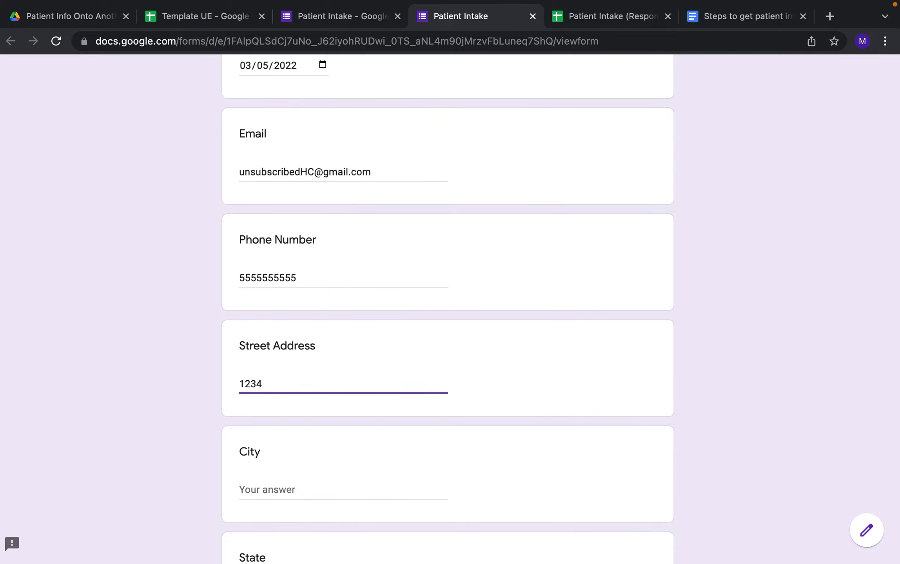
type(" Springfield")
key("BackSpace")
key("Tab")
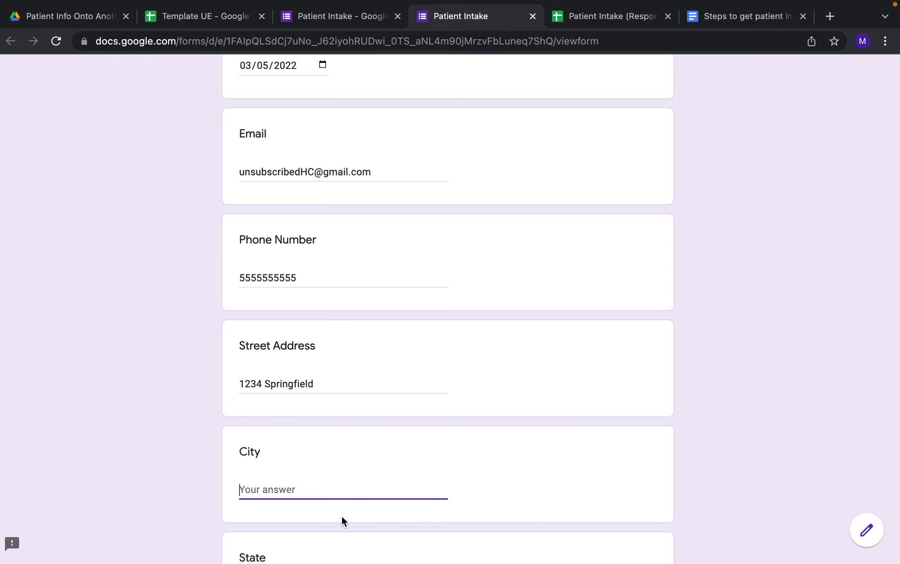
scroll(342, 516, "down", 3)
scroll(342, 516, "down", 1)
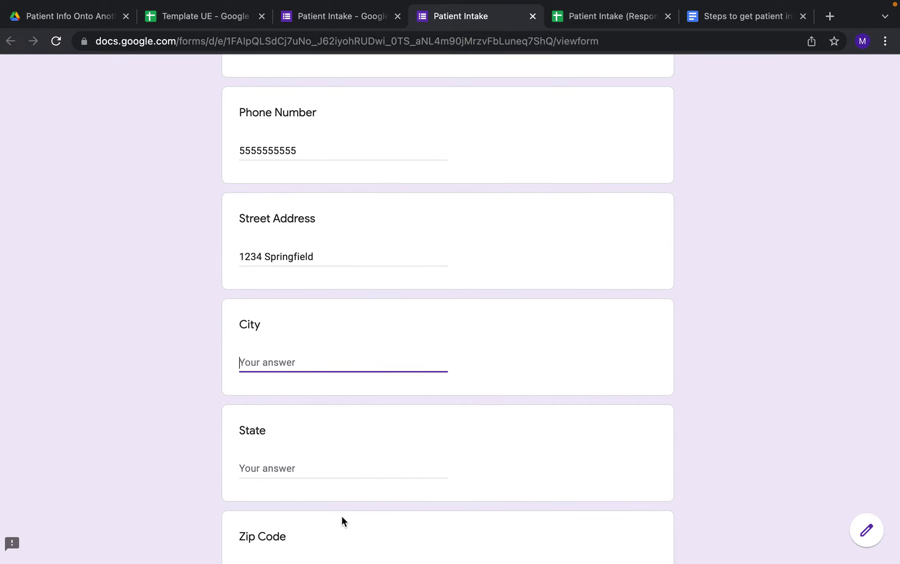
double_click(322, 256)
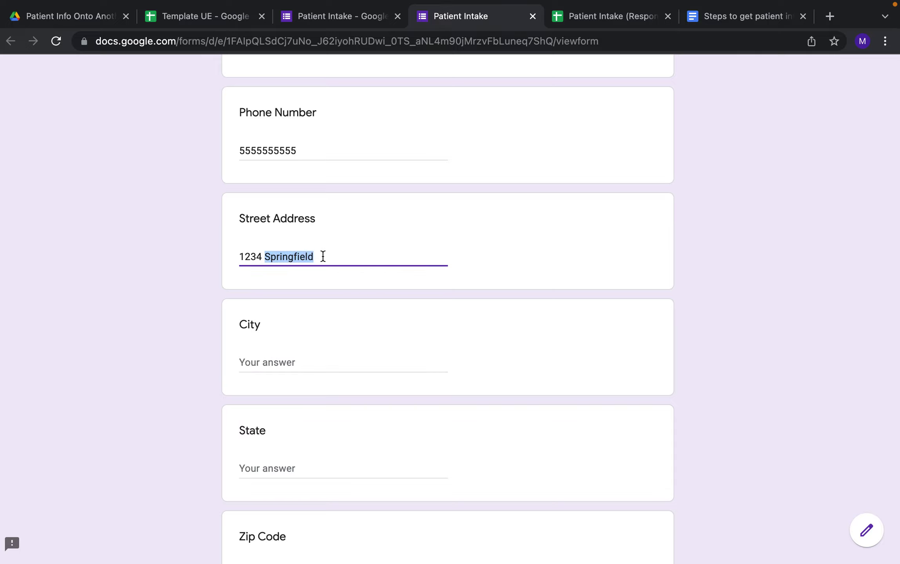
key("BackSpace")
key("BackSpace")
type("Main")
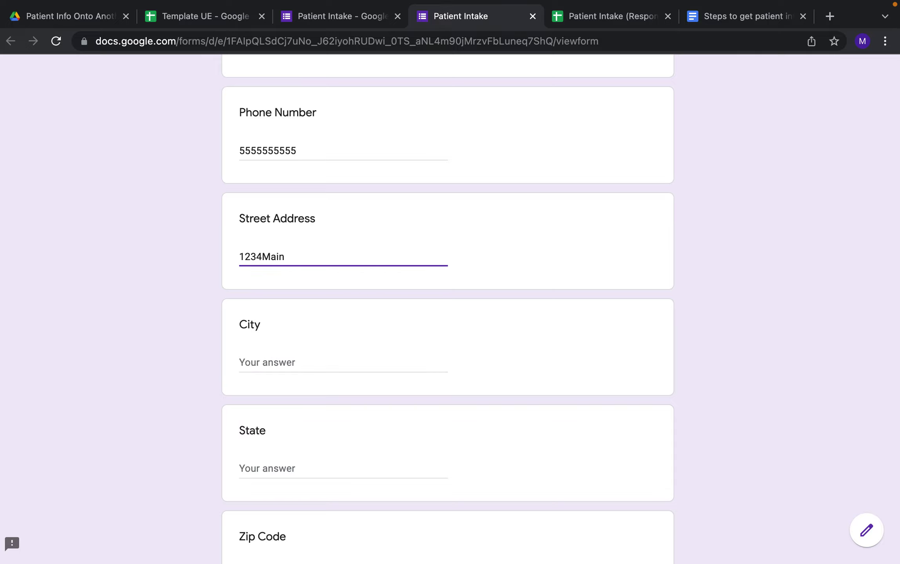
key("BackSpace")
key("BackSpace")
key("BackSpace")
key("BackSpace")
type("Main Street")
key("Tab")
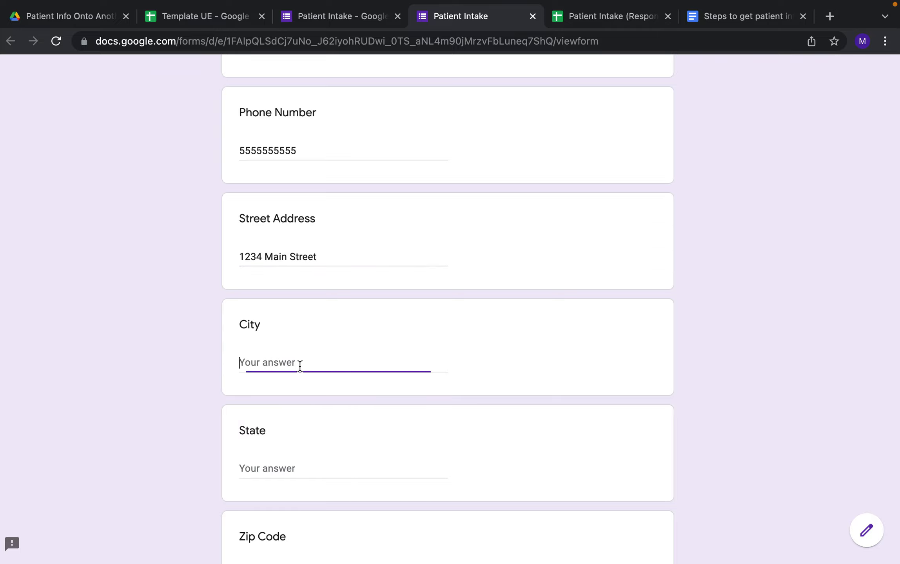
Fill in the city, state and zip code answers and submit the form.
type("Springfield")
left_click(279, 462)
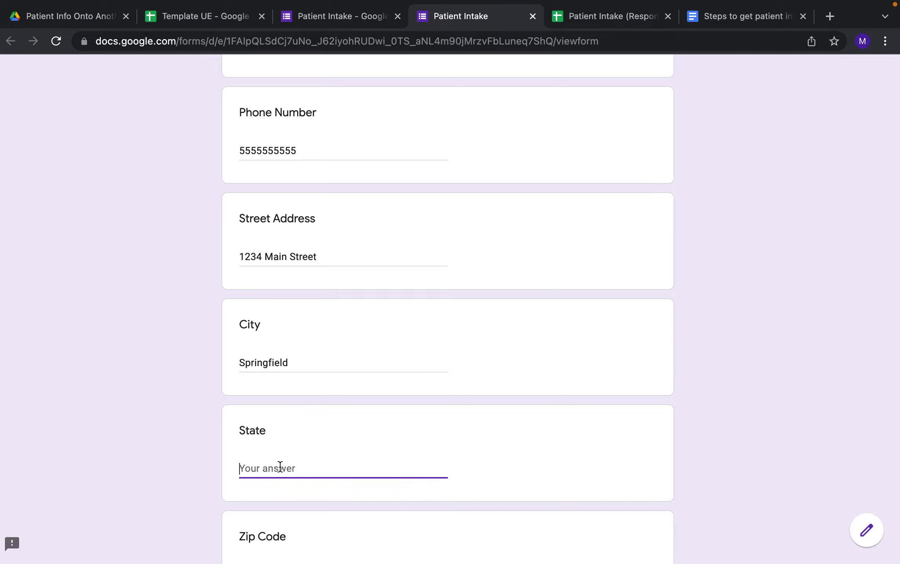
type("Some State")
scroll(271, 502, "down", 3)
left_click(289, 455)
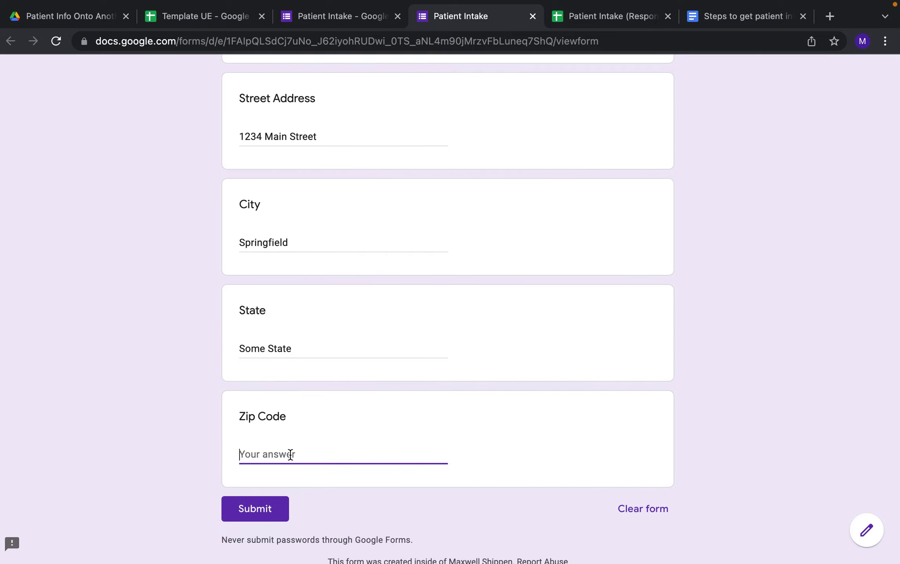
type("01234")
left_click(282, 502)
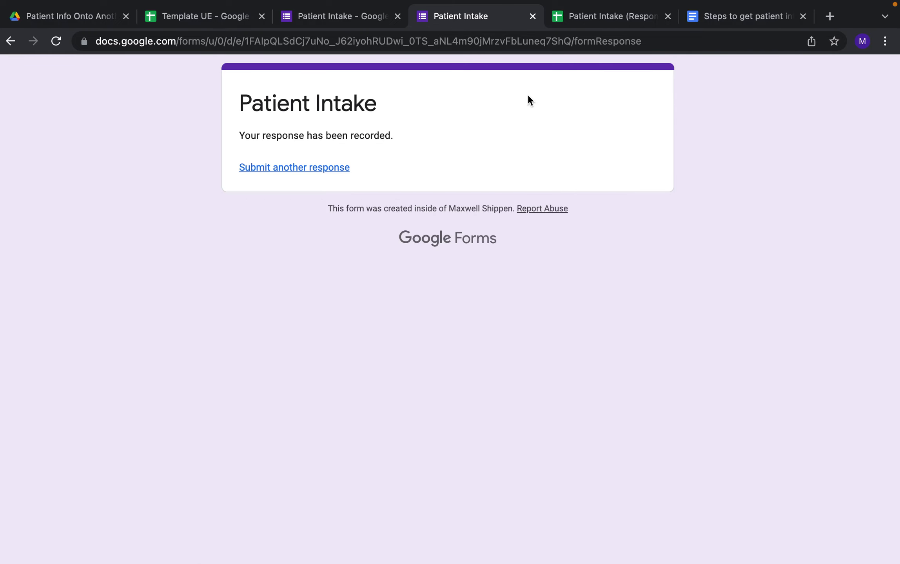
Check the new response in the responses sheet's B2, then Template UE's imported row 2 and A2 formula.
left_click(578, 15)
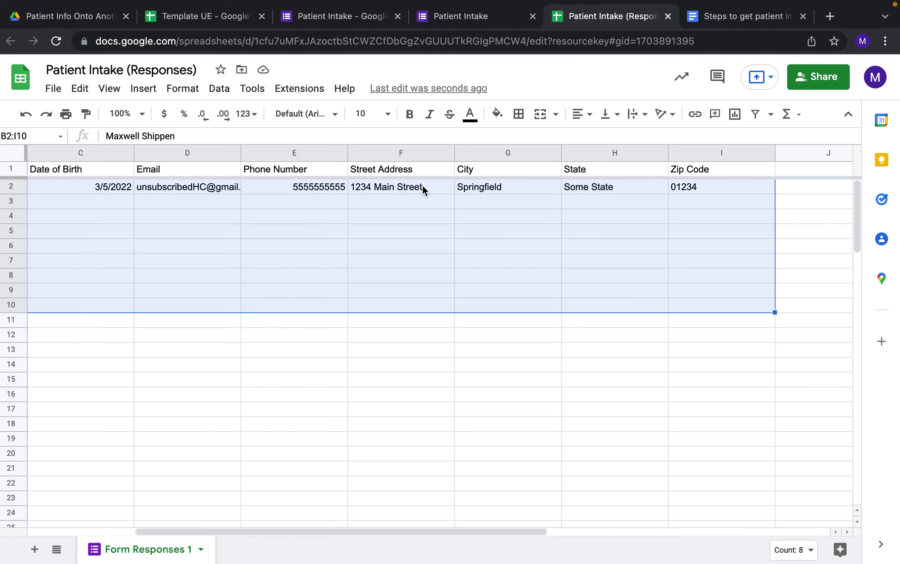
left_click(319, 230)
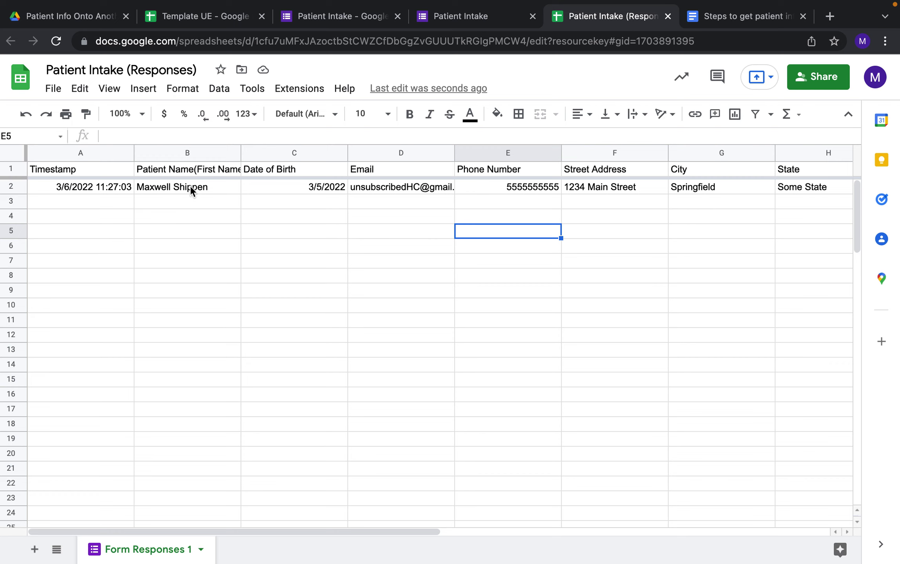
left_click(194, 187)
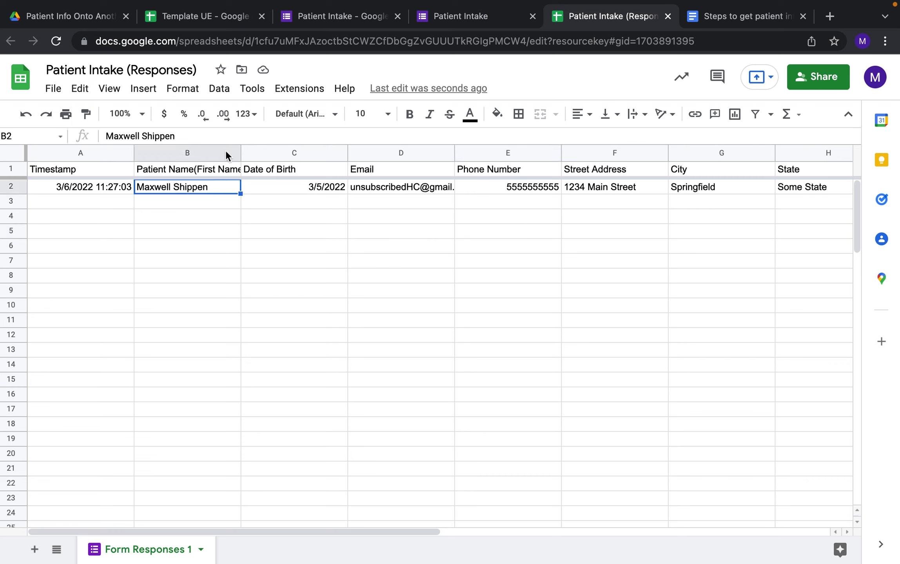
left_click(223, 18)
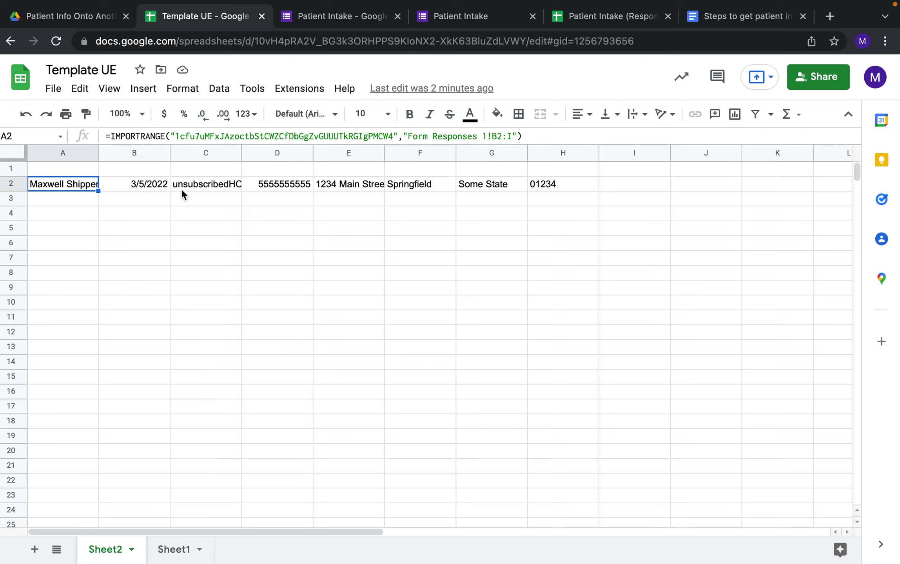
left_click(195, 186)
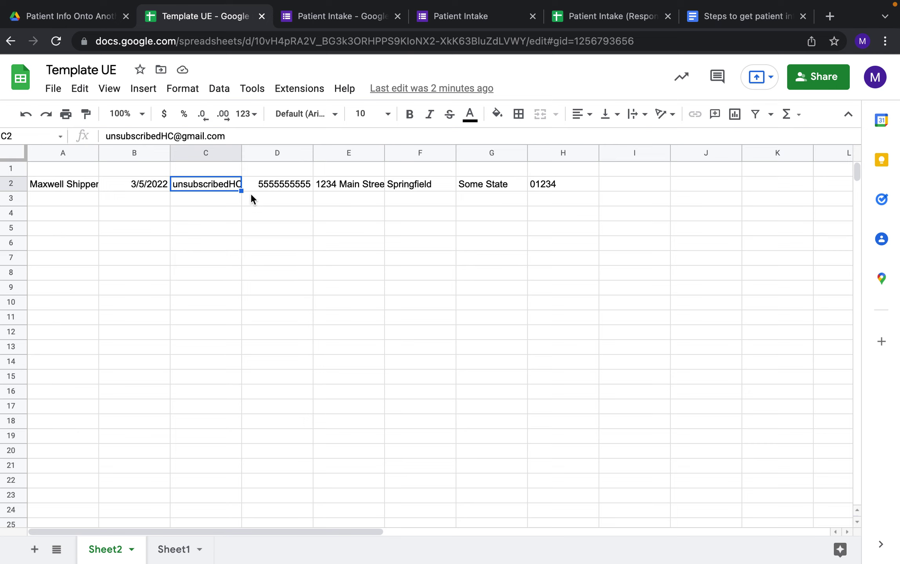
left_click(74, 184)
key("Right")
key("Right")
key("Right")
key("Right")
key("Right")
key("Right")
key("Right")
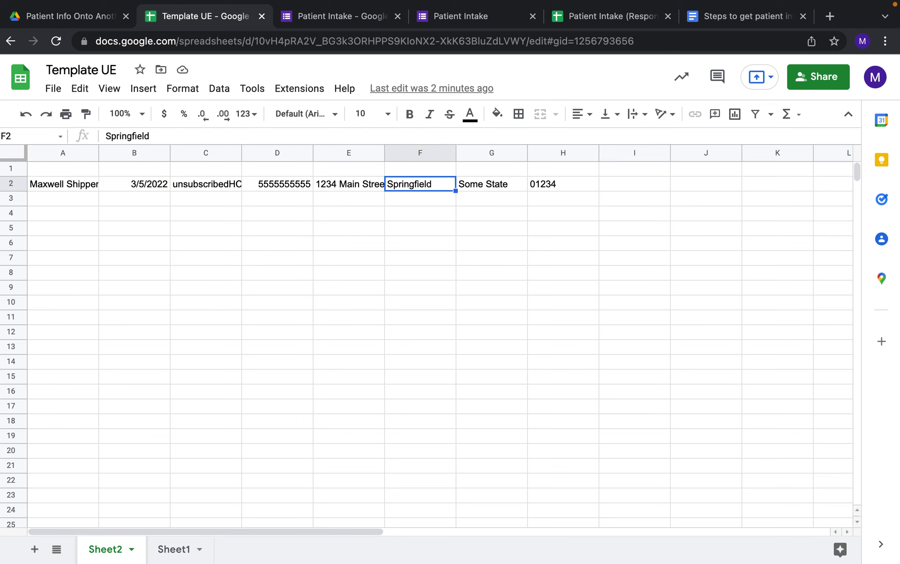
key("Down")
key("Left")
key("Left")
key("Left")
key("Left")
key("Left")
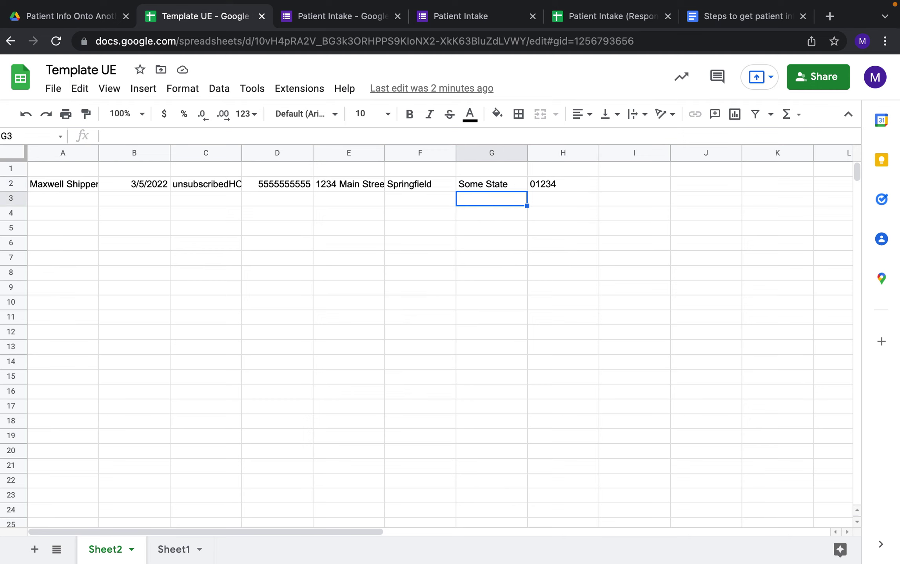
key("Down")
type("a")
key("Up")
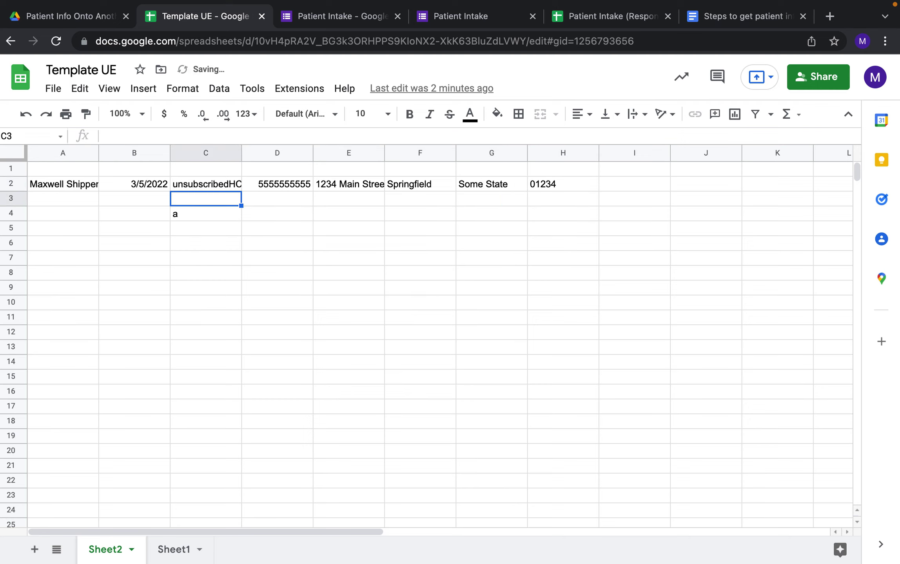
key("Down")
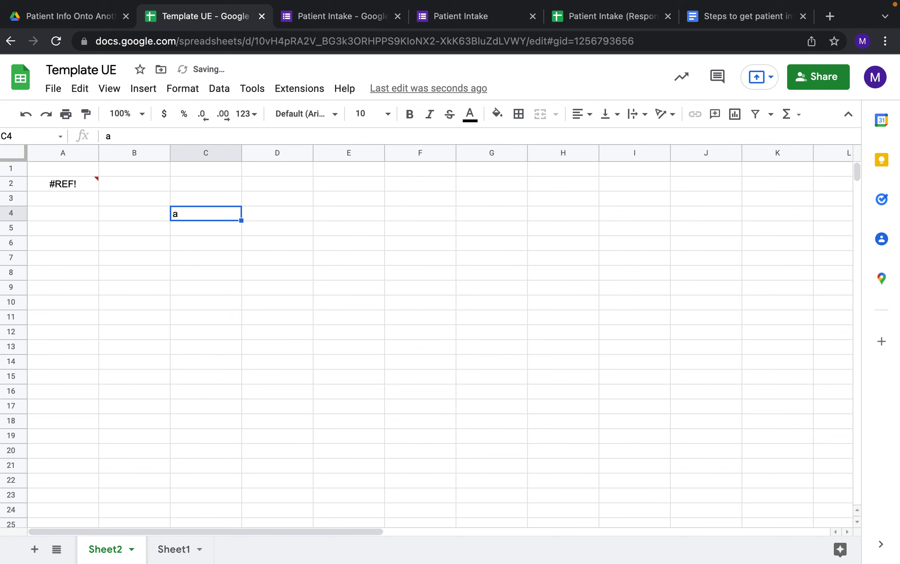
left_click(83, 183)
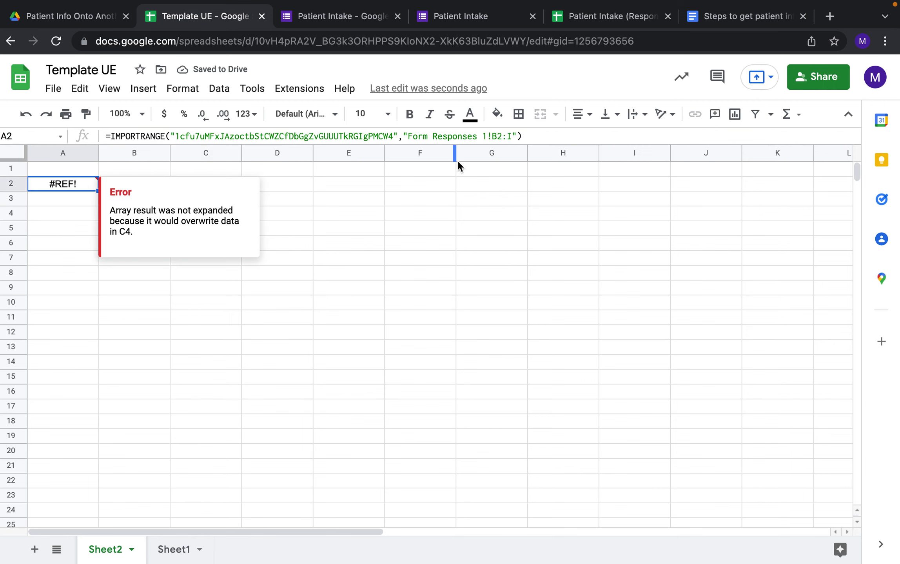
left_click(511, 136)
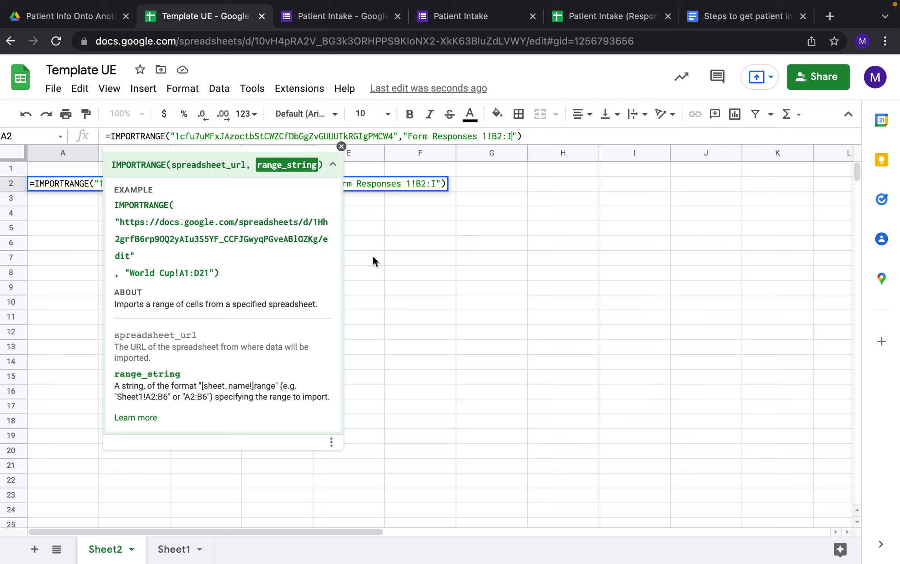
left_click(378, 239)
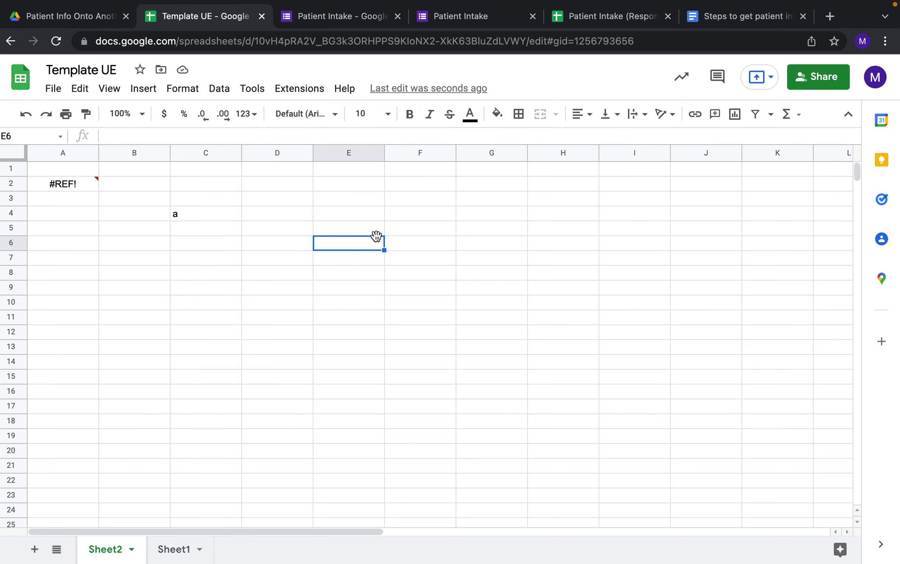
left_click(203, 215)
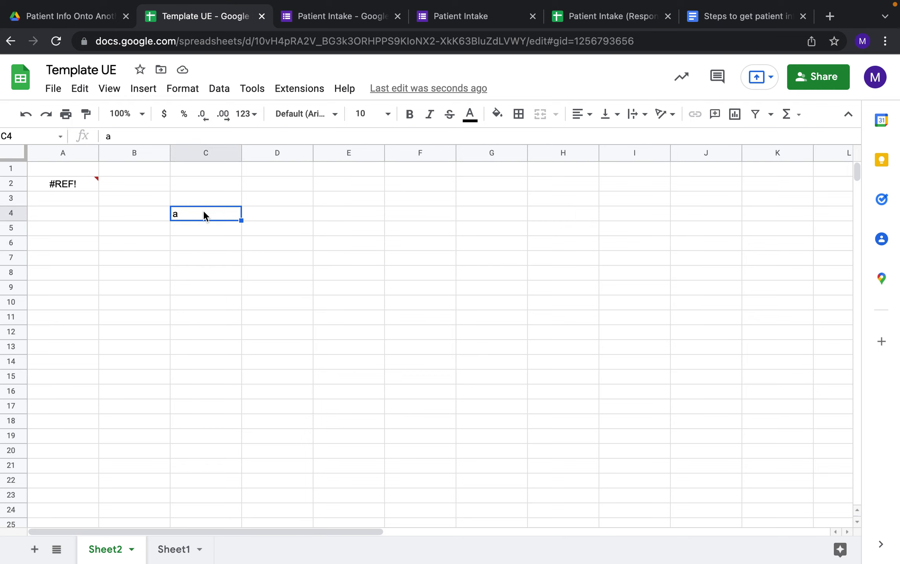
mouse_move(85, 188)
key("Delete")
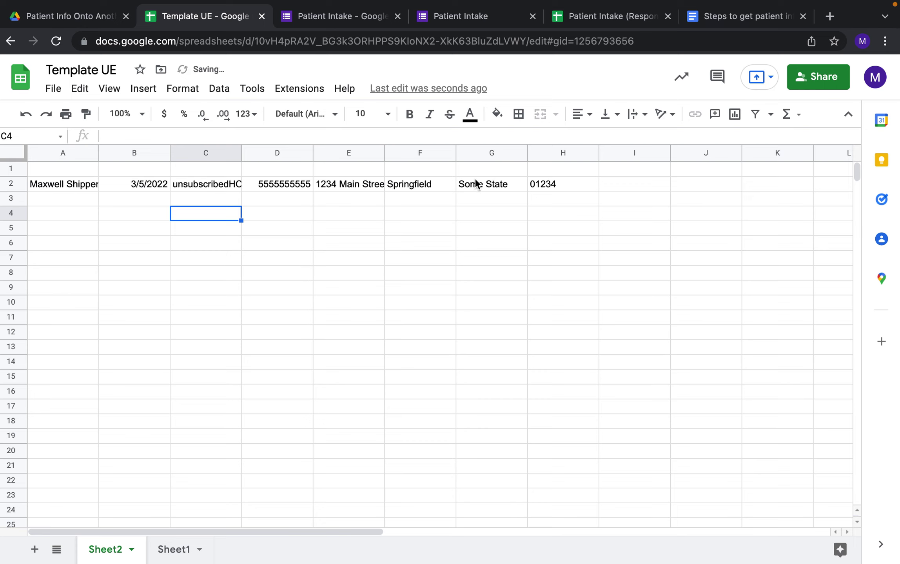
Enter 1 in A1 and 2 in B1 above the imported response.
left_click(77, 186)
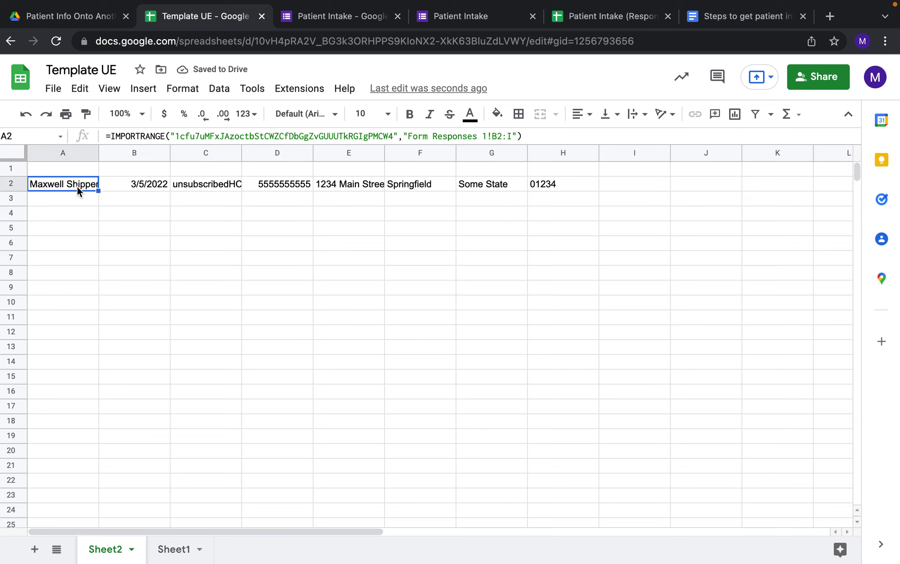
key("Right")
key("Right")
key("Right")
key("Right")
key("Right")
key("Right")
key("Right")
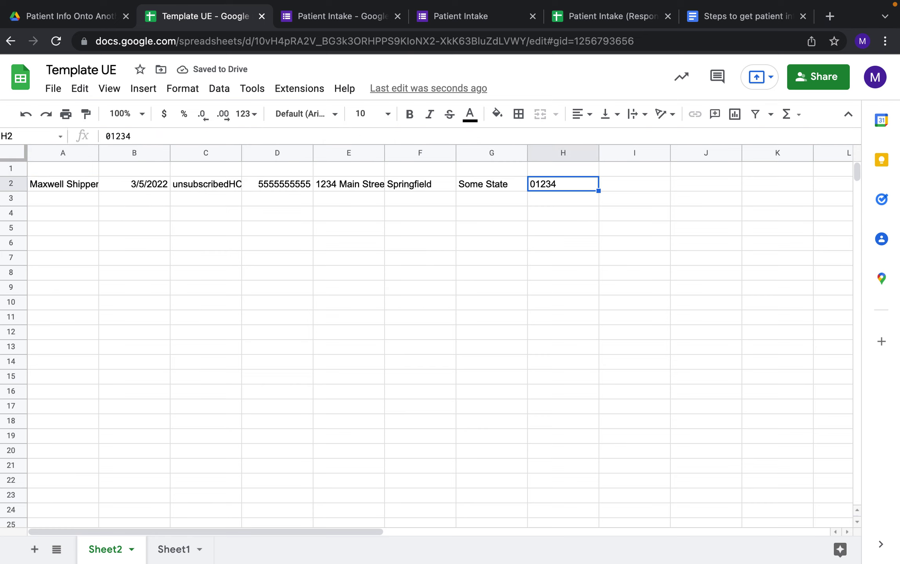
key("Left")
key("Up")
key("Left")
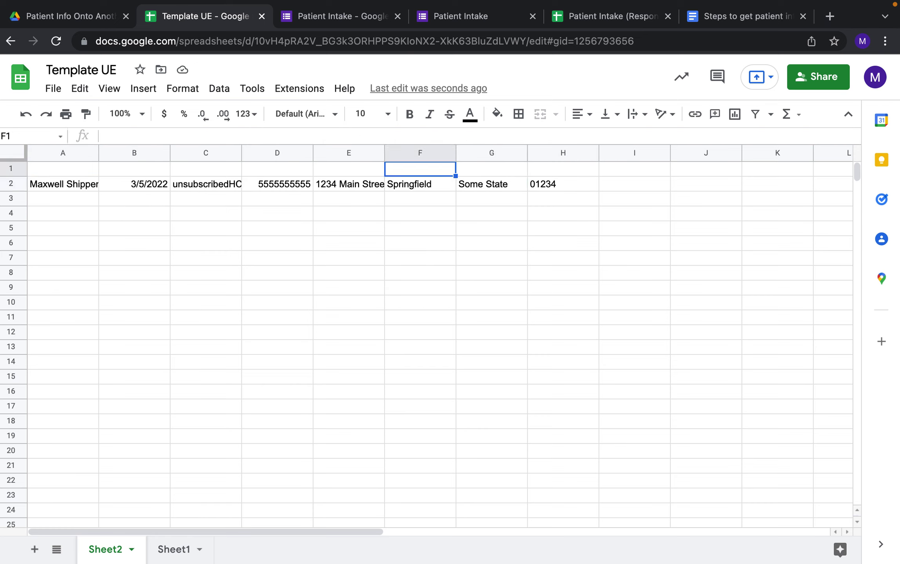
key("Left")
key("Left")
key("Left")
key("Left")
key("Left")
type("1")
key("Tab")
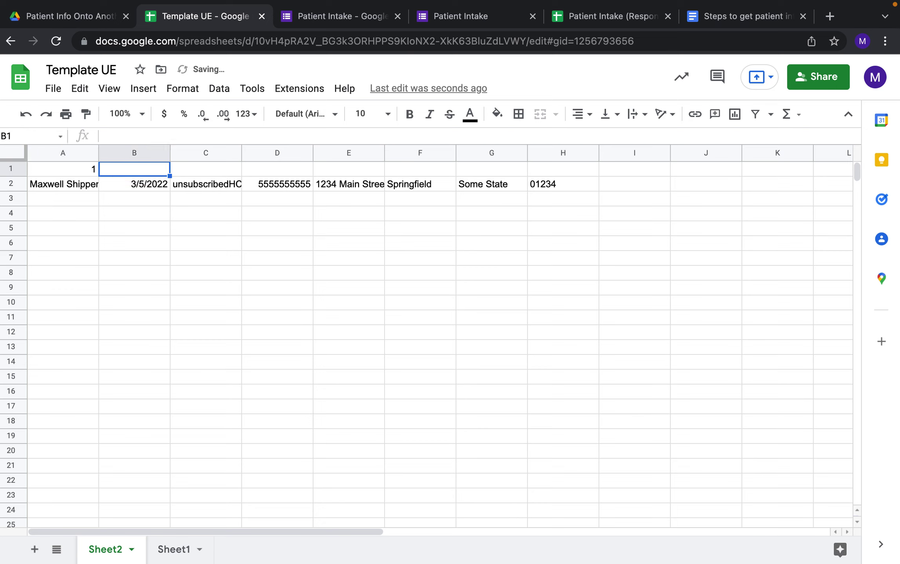
type("2")
key("Tab")
Fill the 1, 2 series from A1:B1 across to H1 to add 3–8.
left_click(80, 167)
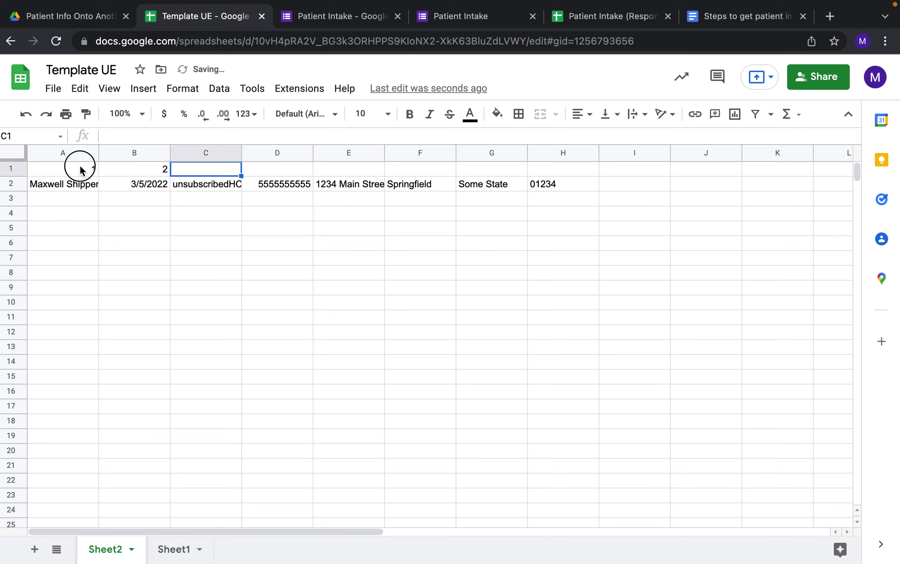
left_click(122, 167, "shift")
left_click_drag(169, 176, 248, 178)
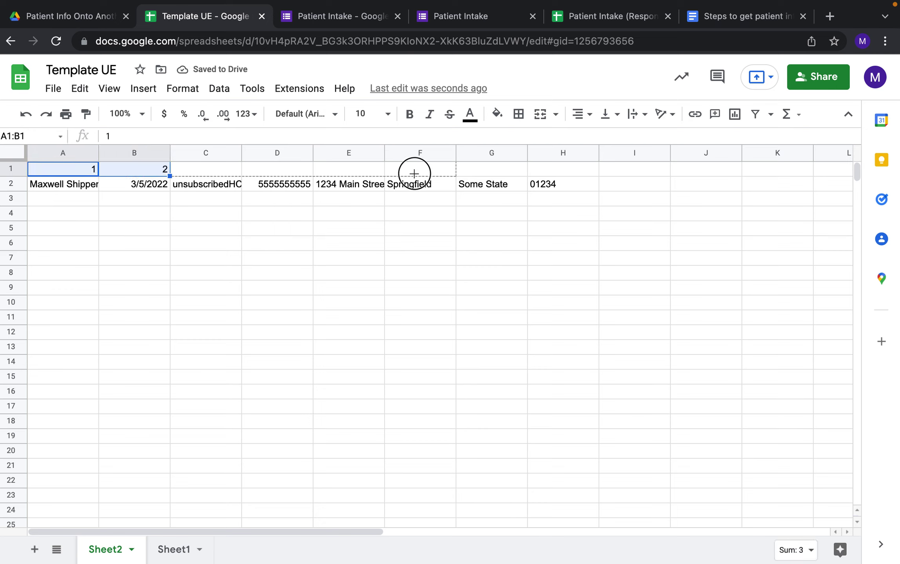
left_click_drag(414, 174, 561, 169)
left_click(618, 210)
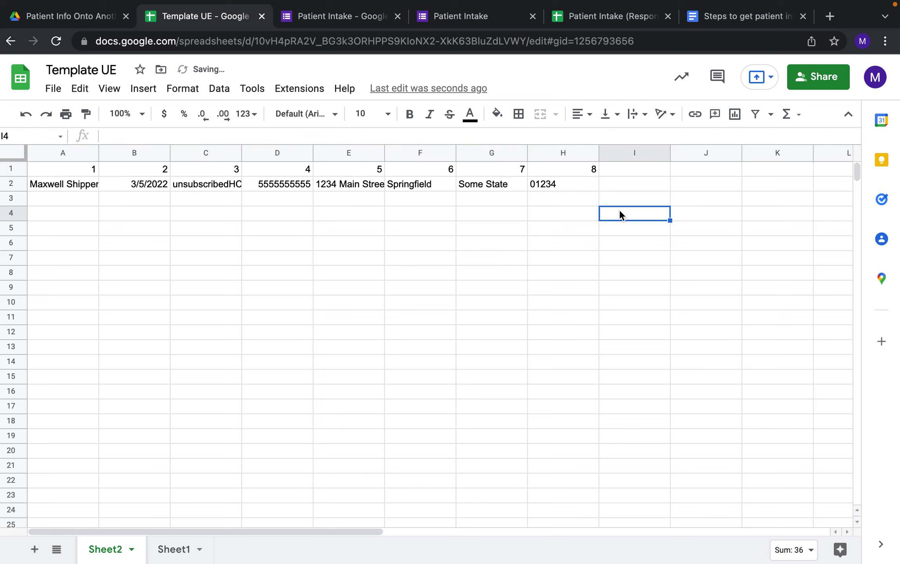
left_click(95, 219)
left_click(96, 187)
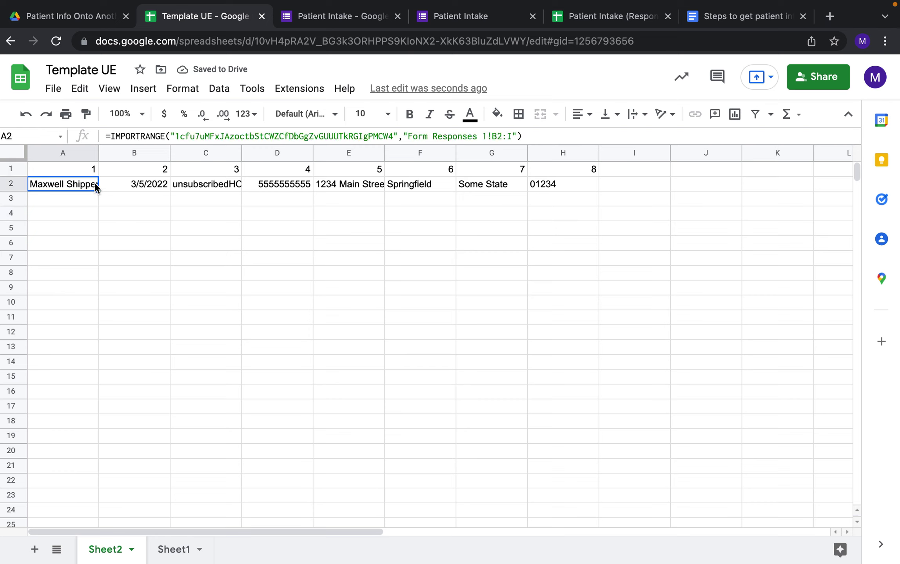
key("Right")
key("Right")
key("Right")
key("Right")
key("Right")
key("Right")
key("Right")
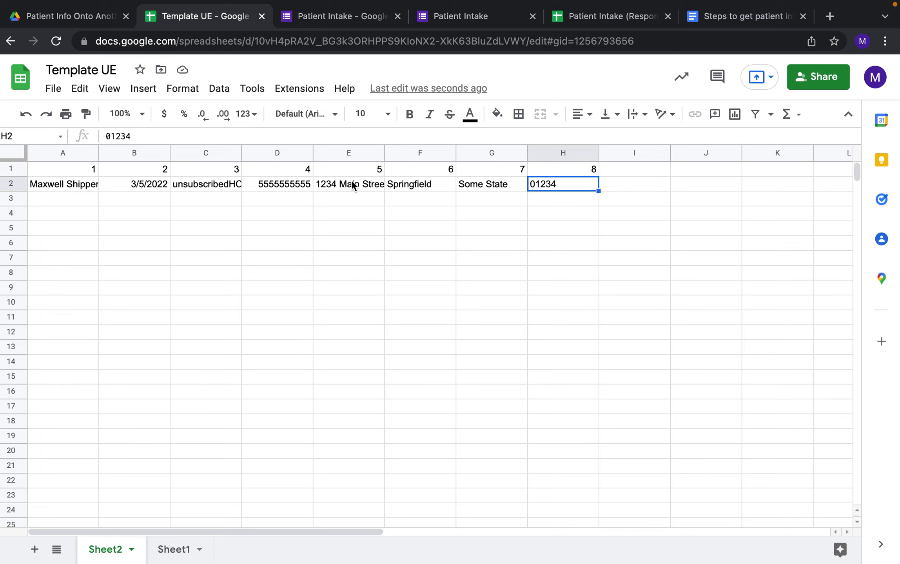
left_click(711, 18)
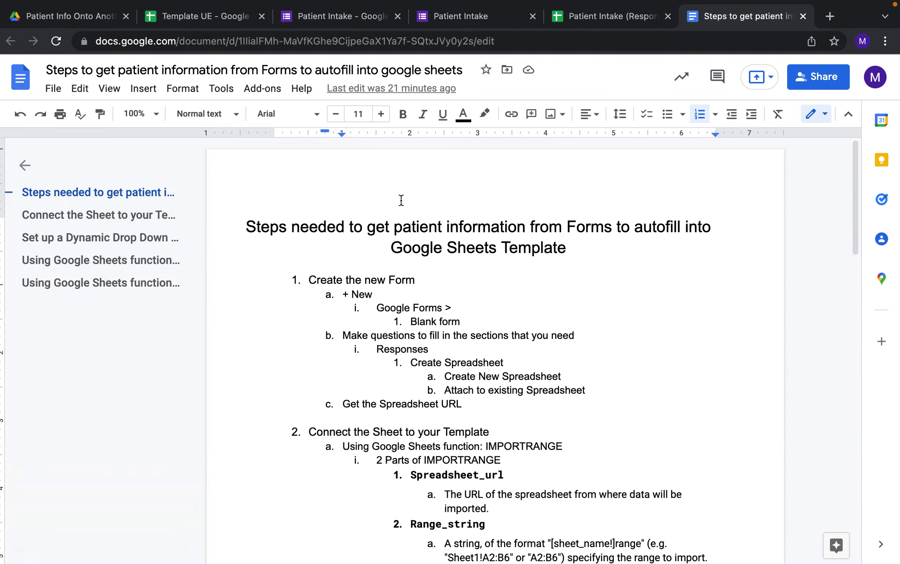
Scroll the steps document down to section 4, Using Google Sheets function: VLOOKUP.
scroll(402, 201, "down", 2)
scroll(396, 286, "down", 3)
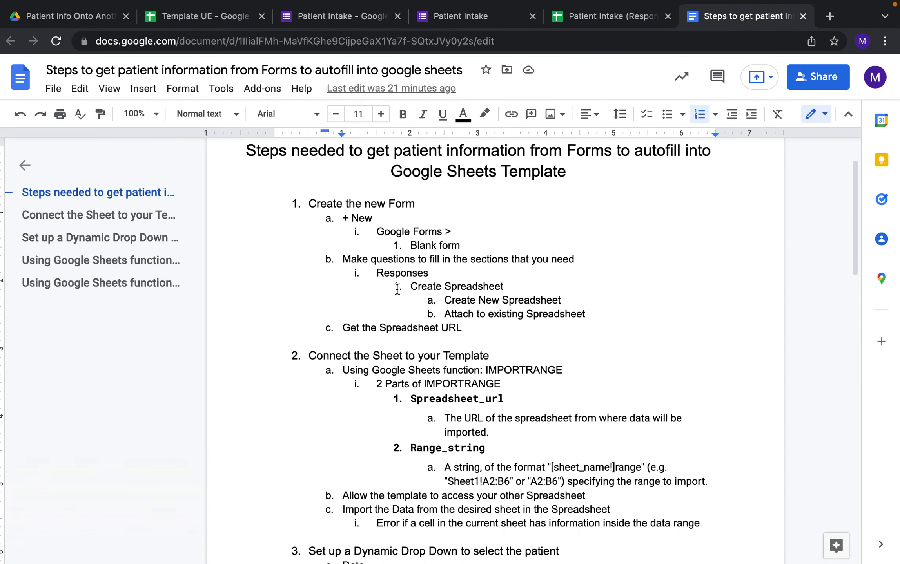
scroll(391, 371, "down", 6)
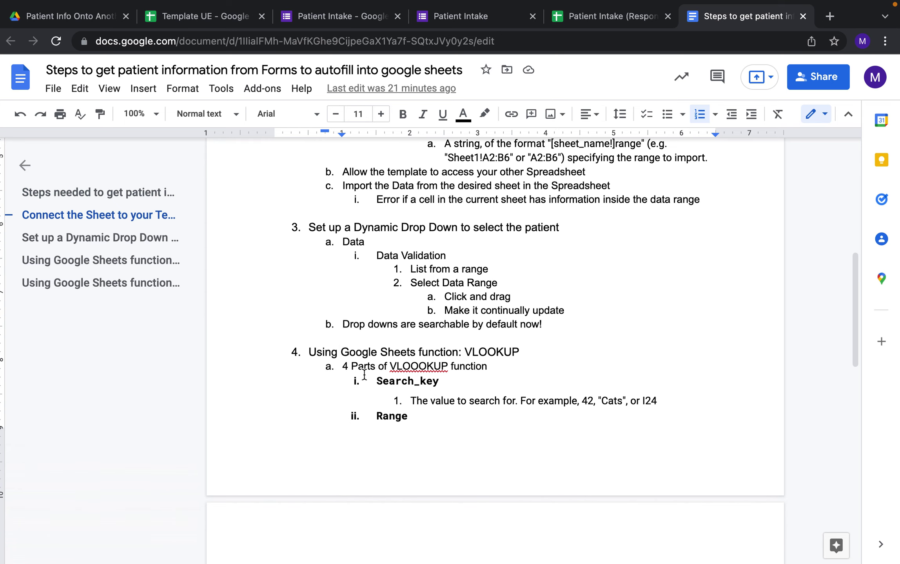
scroll(454, 343, "up", 1)
scroll(454, 343, "up", 8)
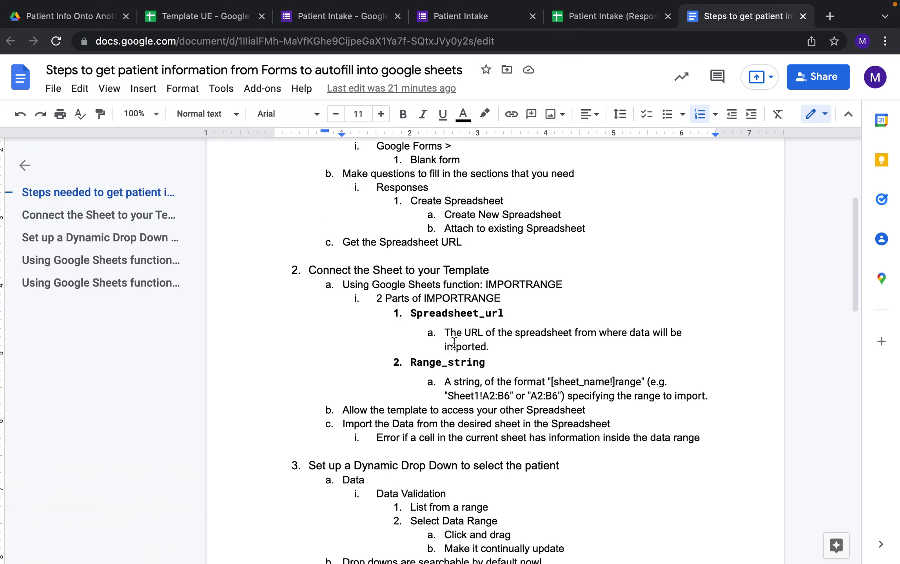
scroll(453, 343, "up", 2)
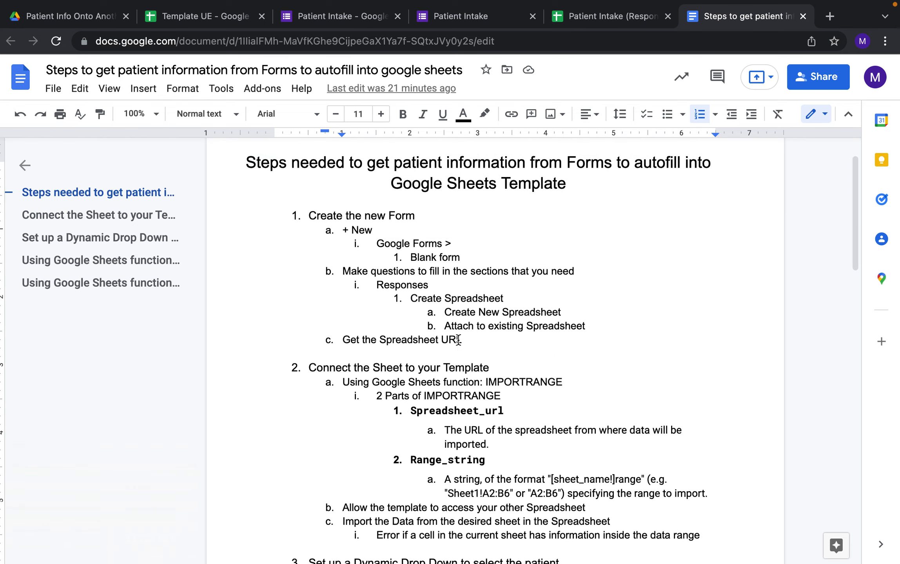
scroll(454, 341, "down", 7)
scroll(457, 339, "down", 2)
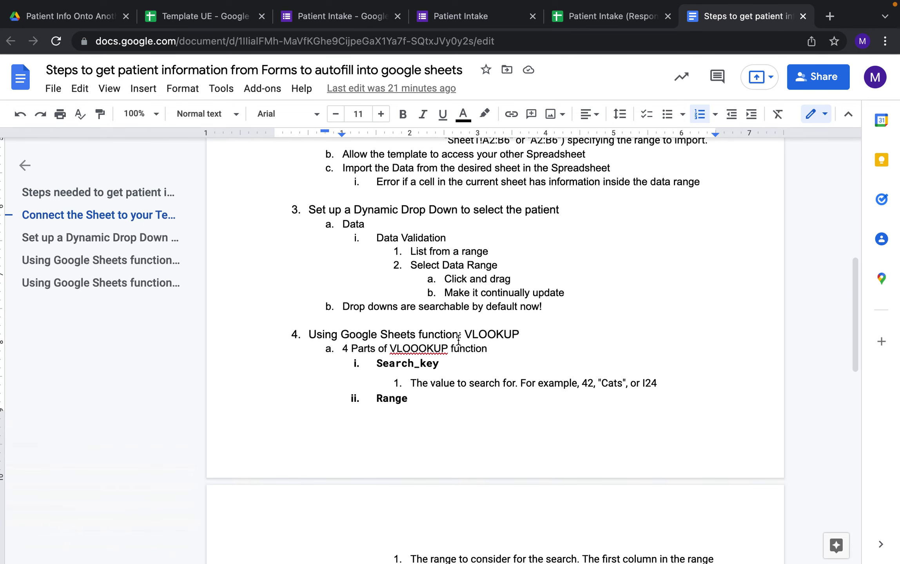